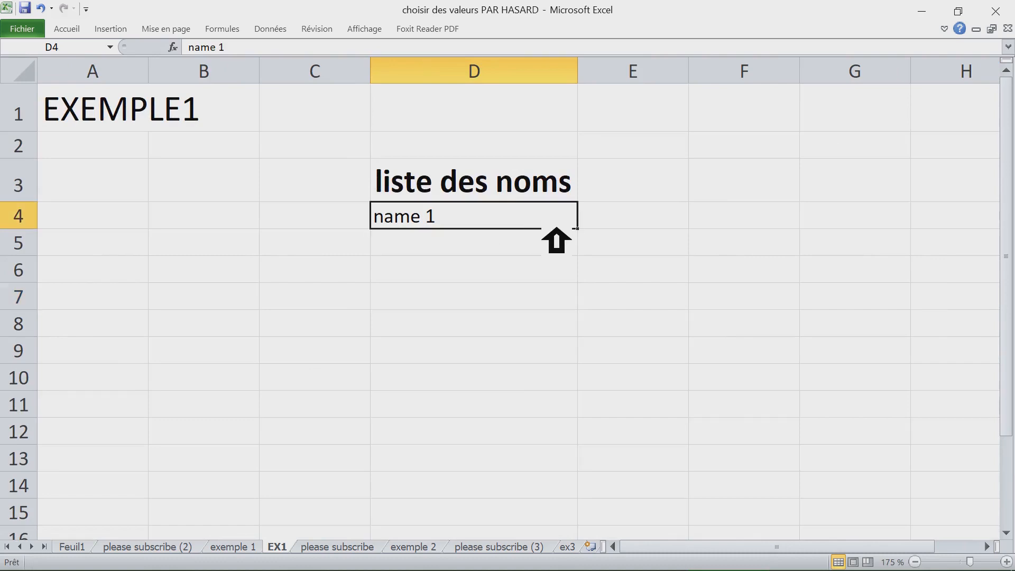
- Autofill "name 1" down column D to create a numbered list of names
drag(592, 232, 601, 472)
click(522, 442)
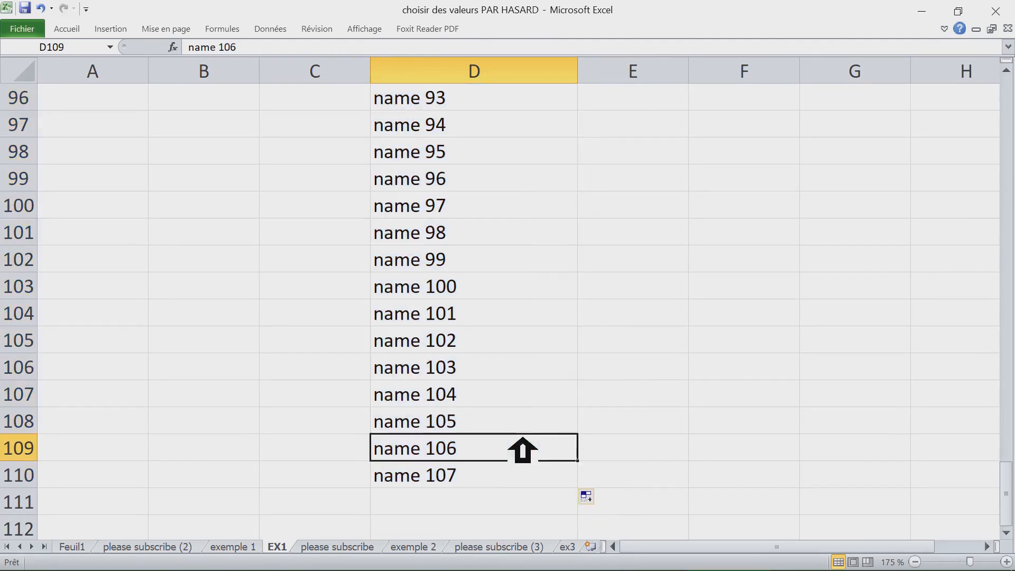
- Delete the rows below "name 100" so the list ends at row 103
click(463, 319)
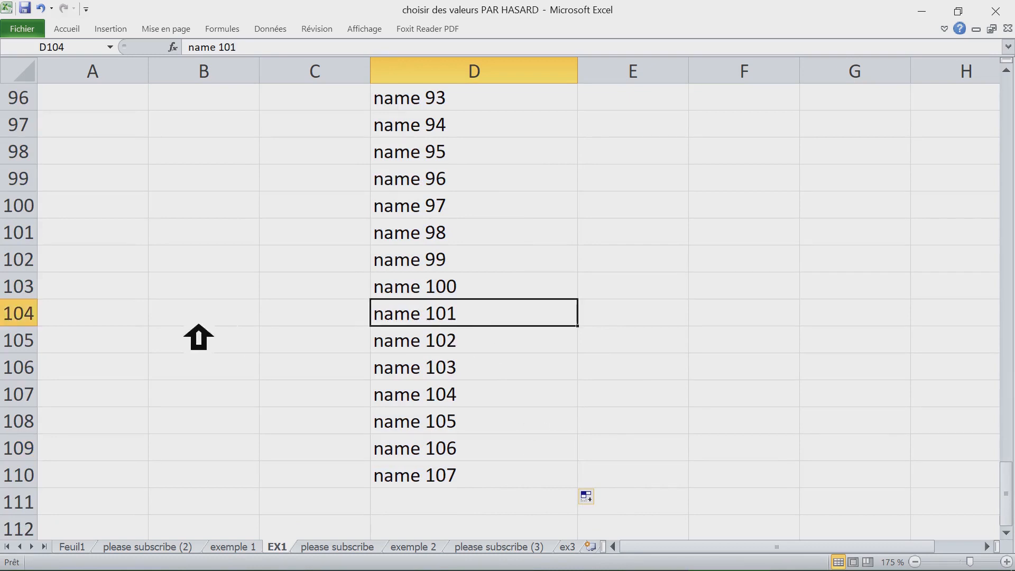
drag(21, 316, 147, 344)
scroll(149, 346, down, 3)
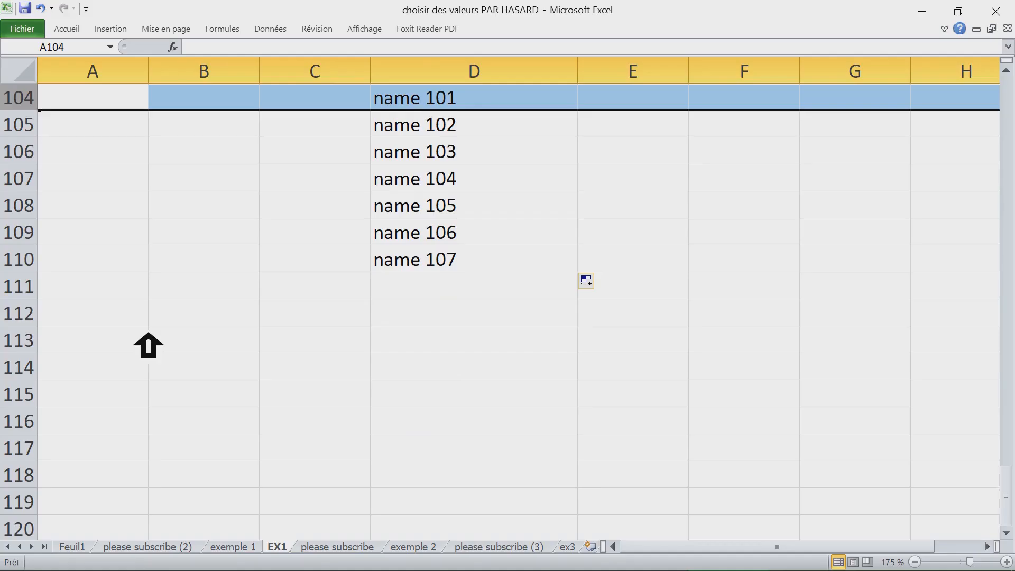
key(ctrl+shift+Down)
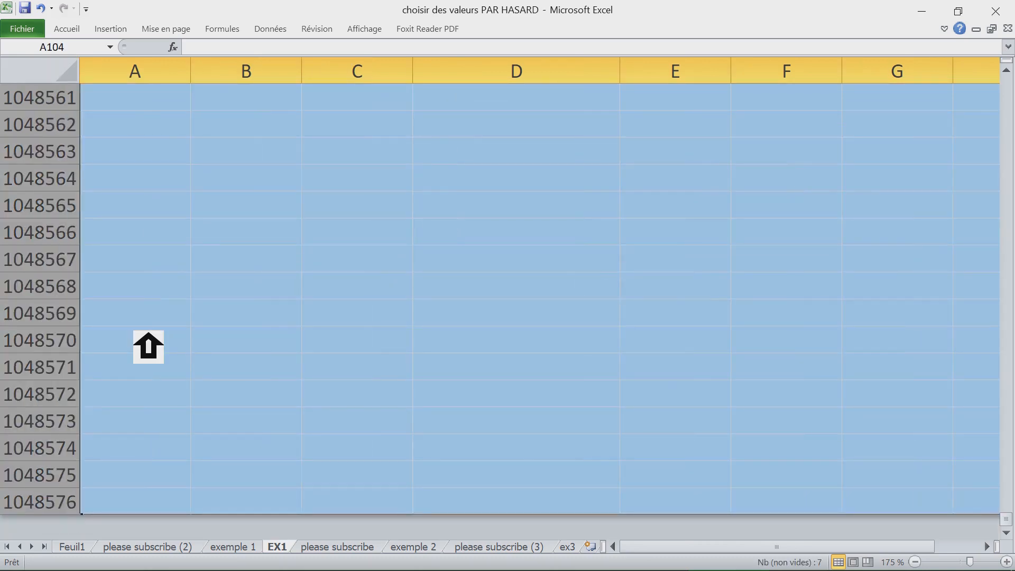
key(ctrl+BackSpace)
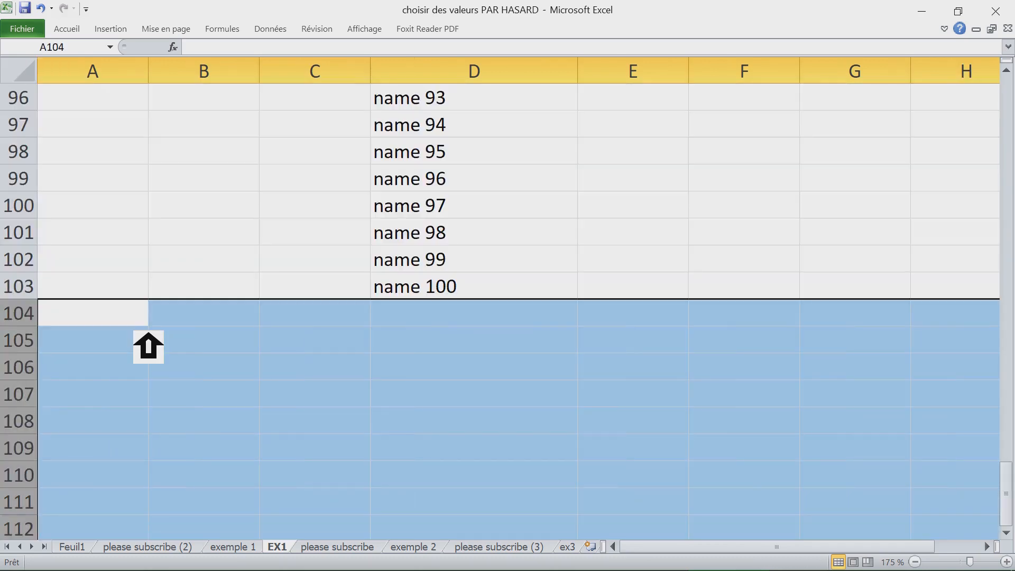
click(481, 283)
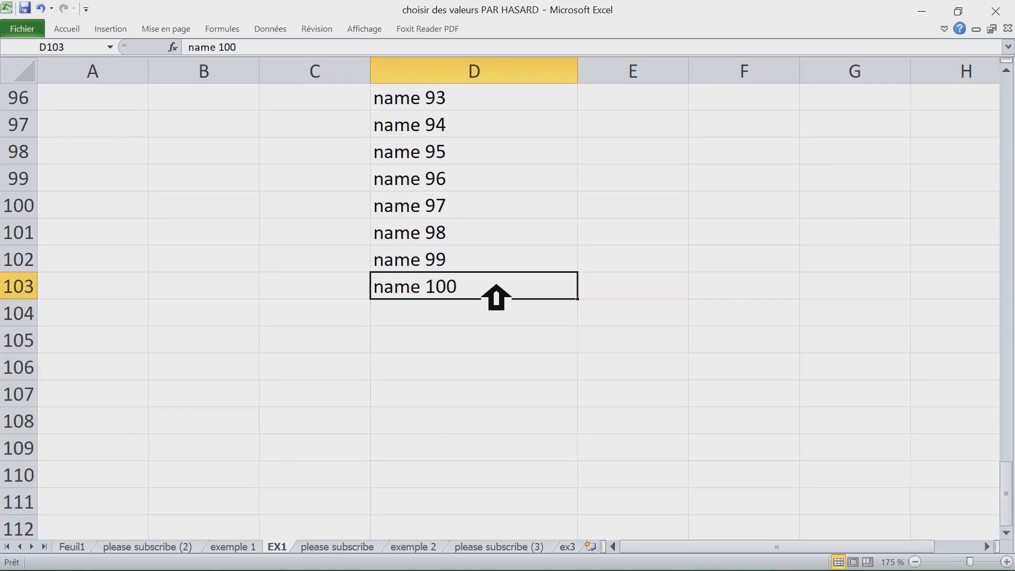
- Apply all borders to the name list from D4 to D103
key(ctrl+Up)
click(445, 152)
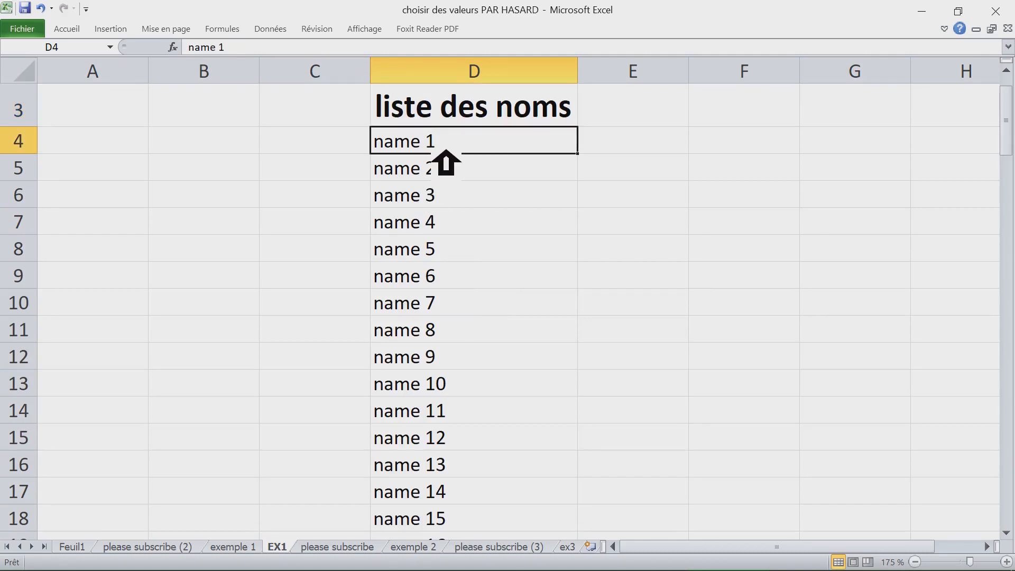
key(ctrl+shift+Down)
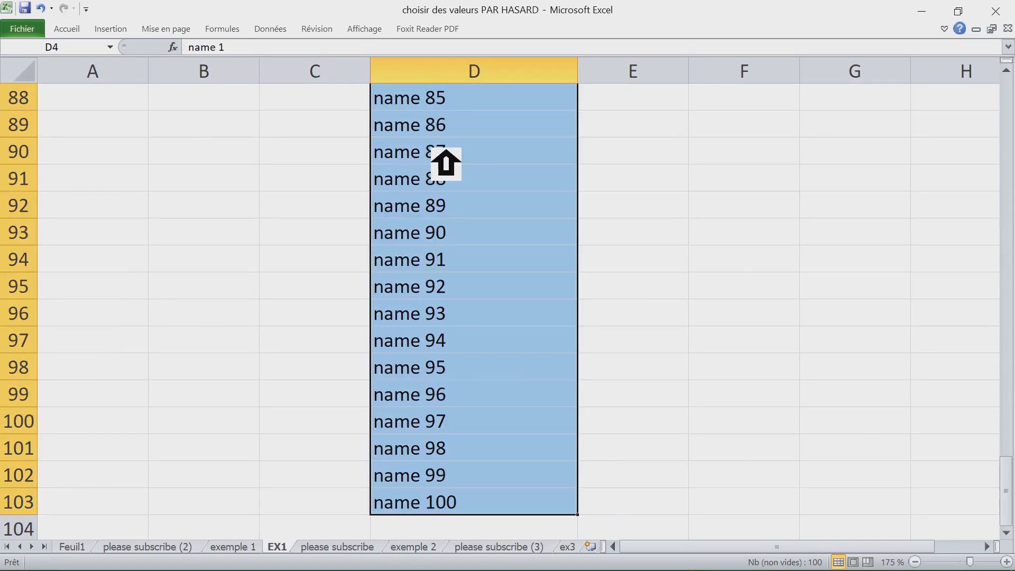
key(ctrl+BackSpace)
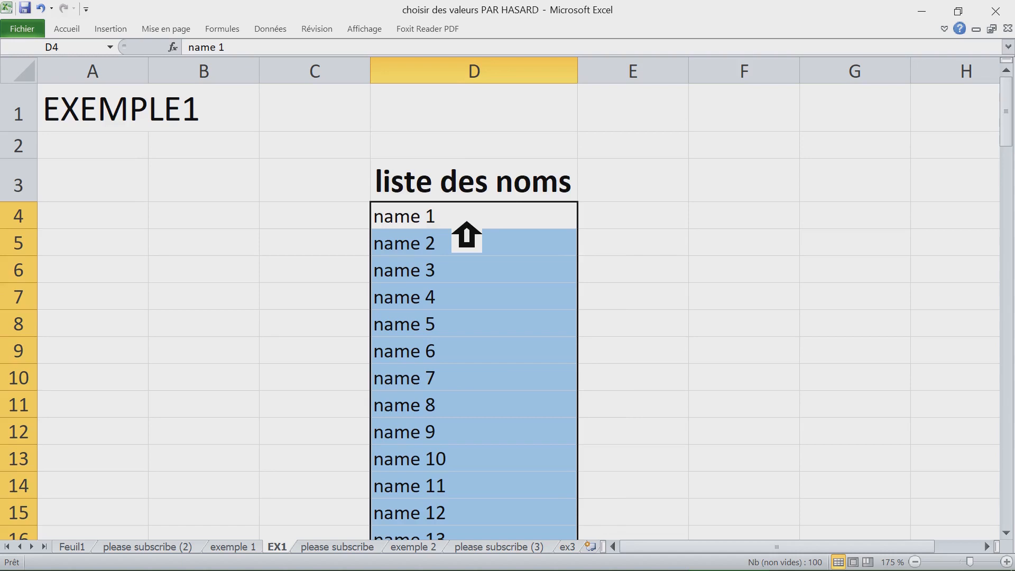
double_click(80, 27)
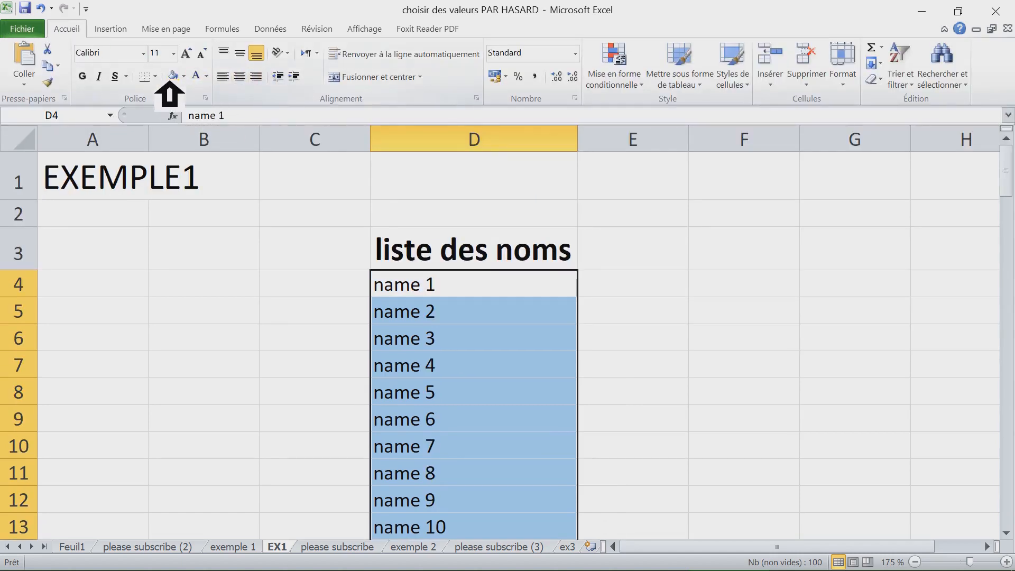
click(155, 76)
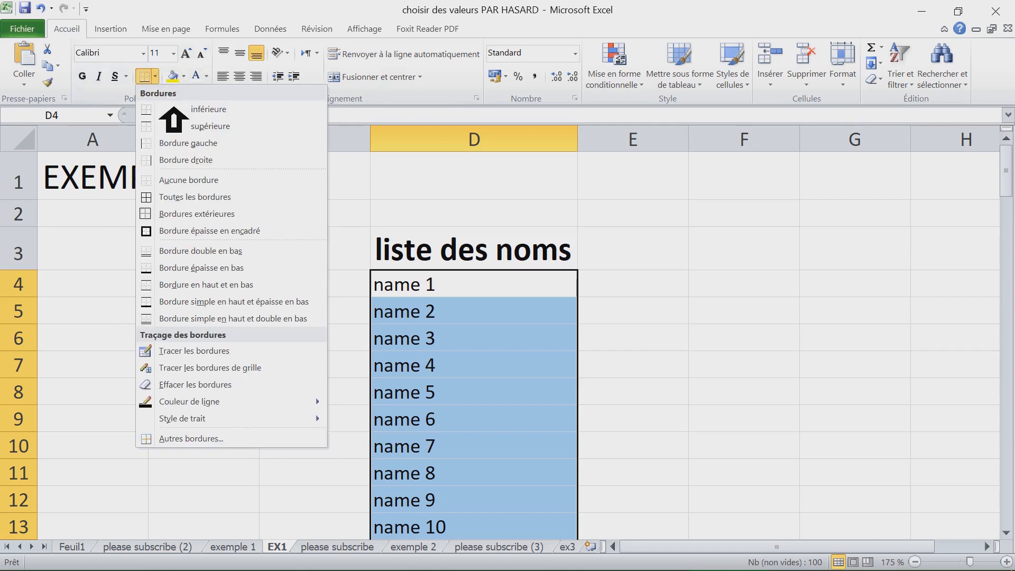
click(198, 201)
click(559, 289)
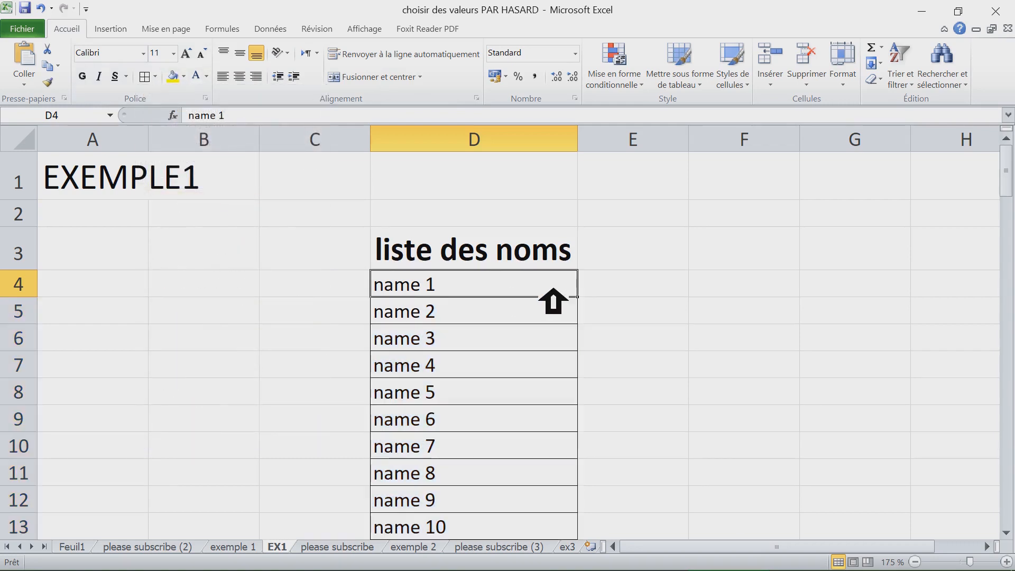
scroll(449, 299, down, 4)
scroll(452, 292, up, 1)
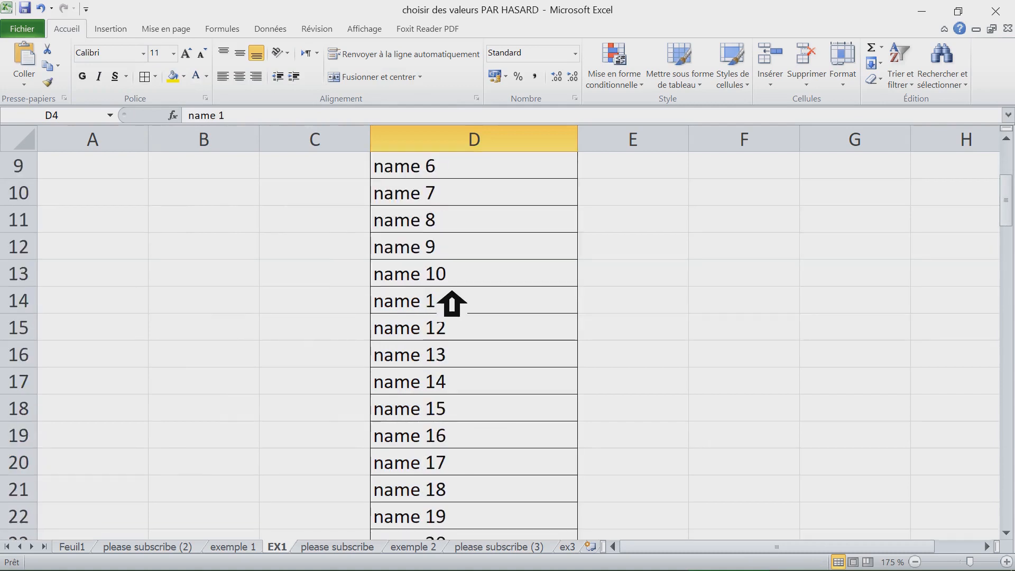
scroll(452, 304, up, 1)
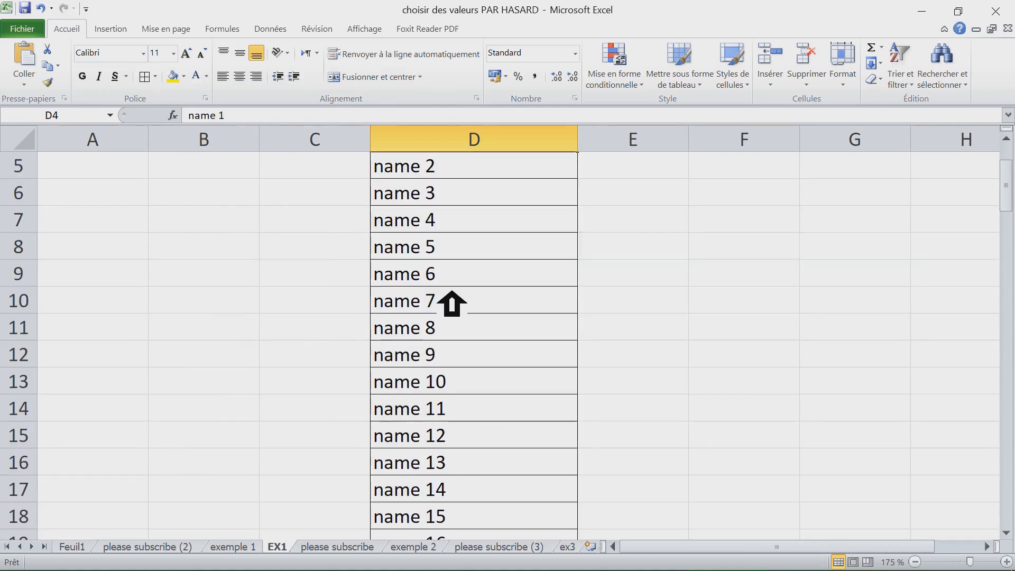
scroll(452, 303, up, 1)
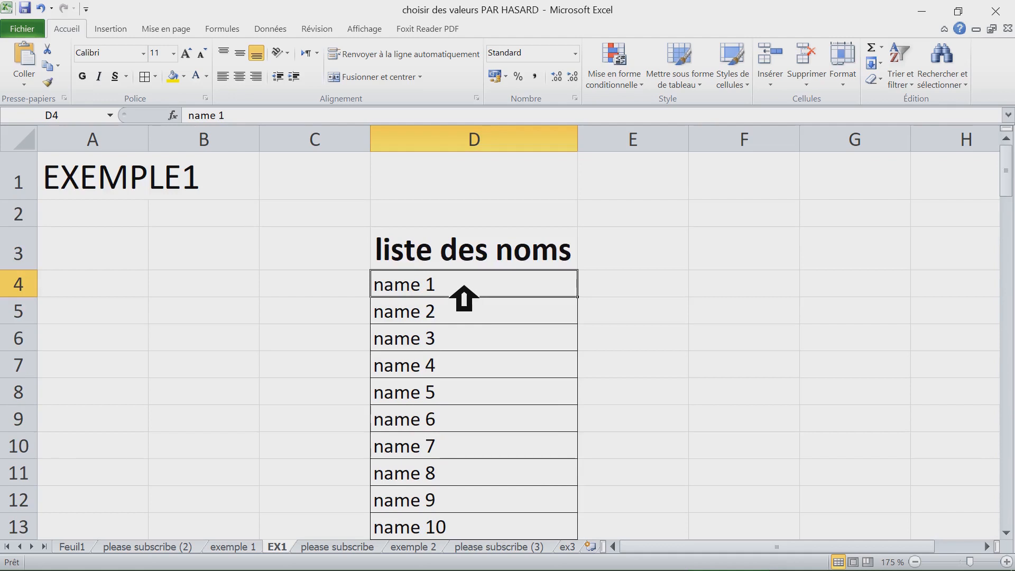
drag(460, 299, 467, 470)
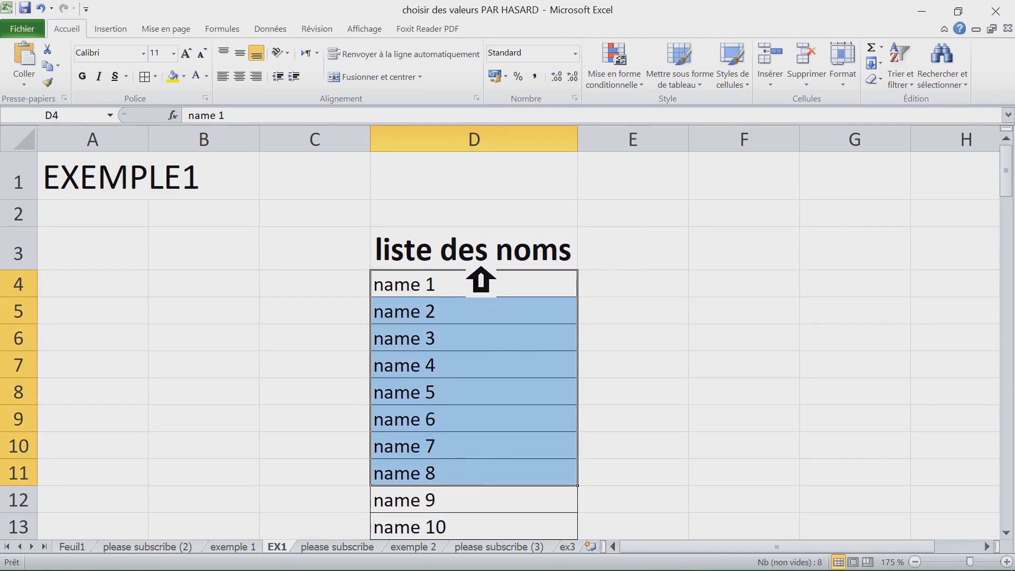
click(353, 267)
- Enter the heading "helper" in E3 beside the names heading
click(663, 264)
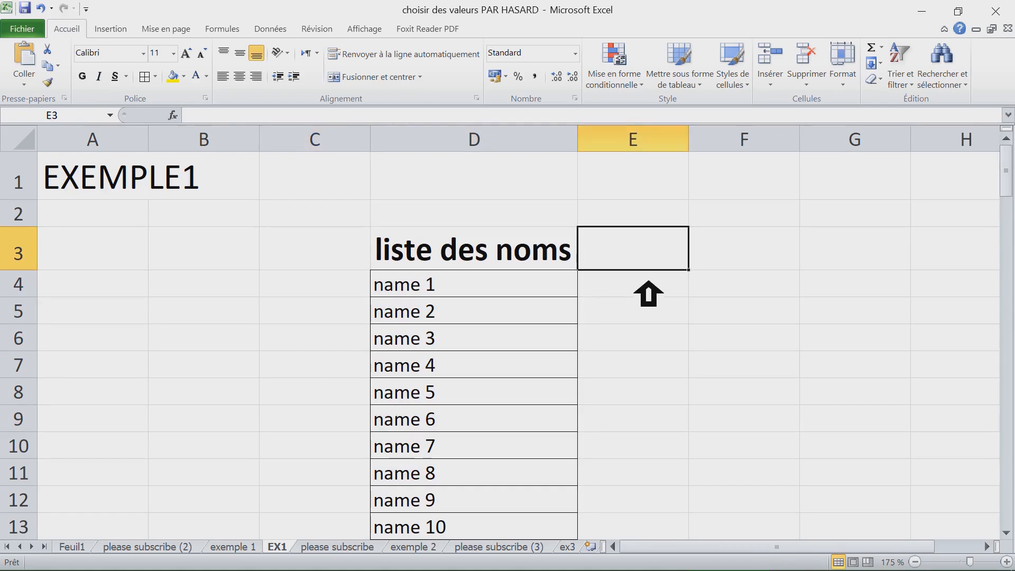
text(helper)
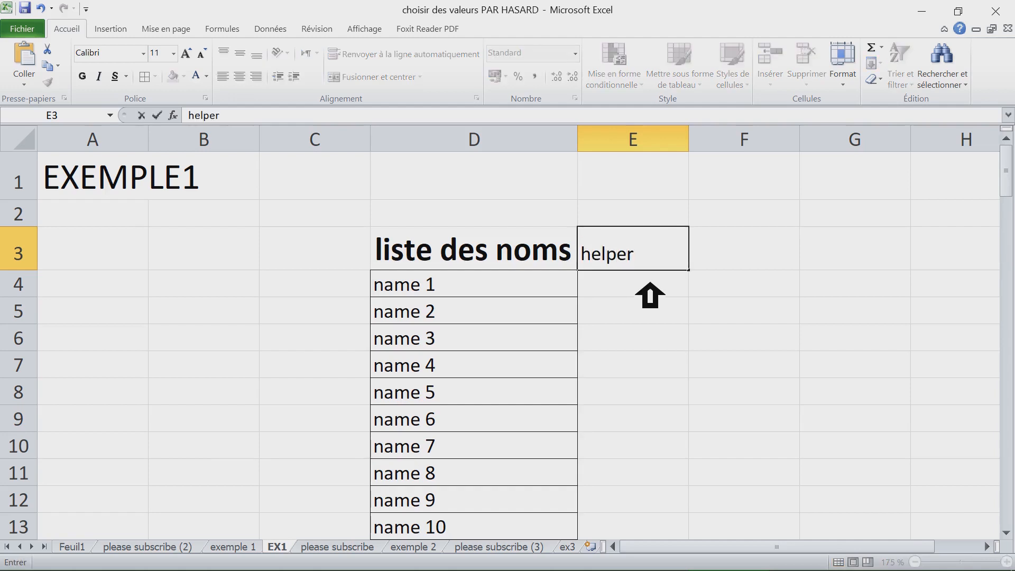
key(Return)
- Fill the D3 and E3 heading cells with yellow
click(641, 267)
drag(590, 261, 565, 269)
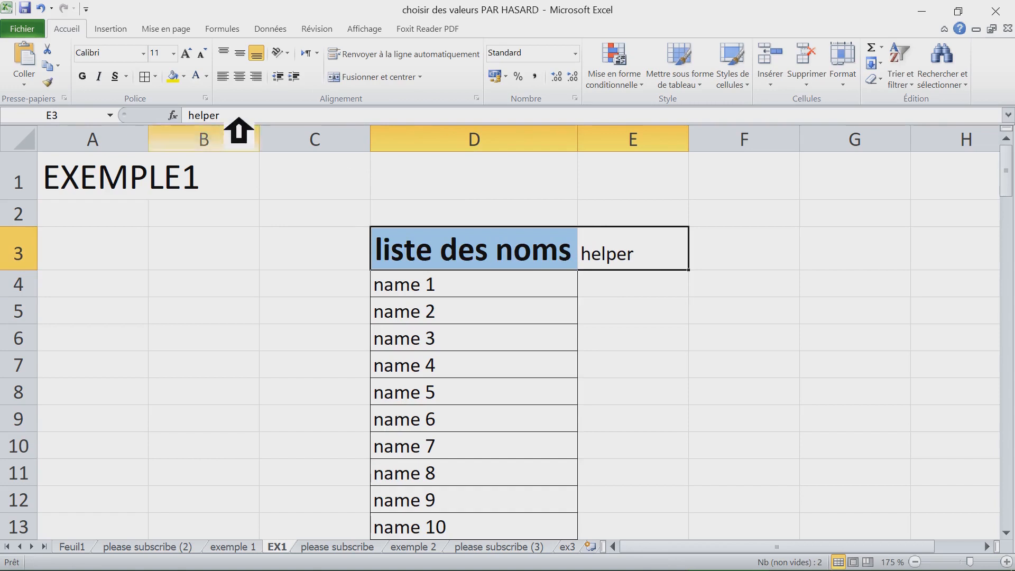
click(186, 77)
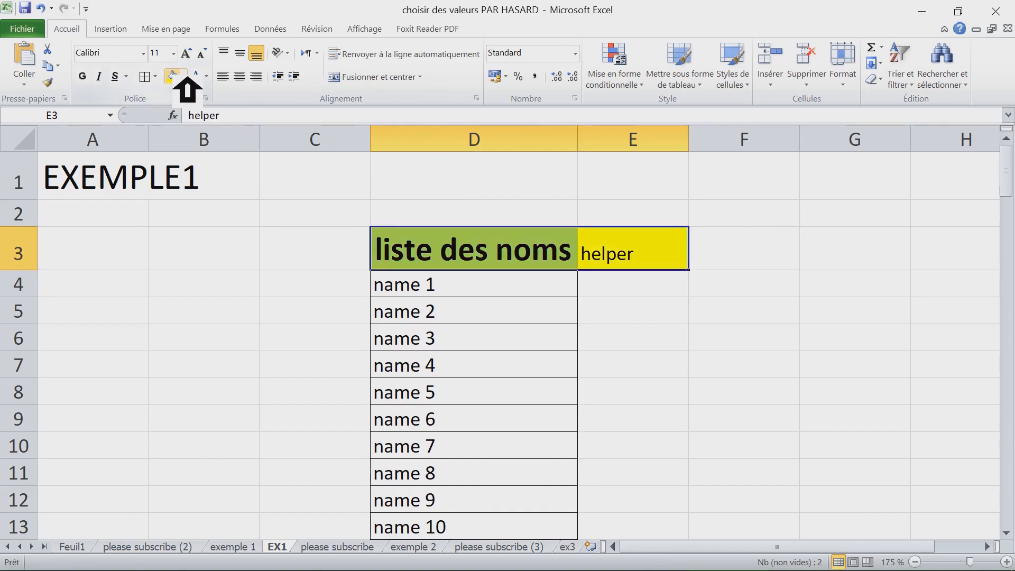
- Enter the formula =ALEA() in E4 next to the first name
click(650, 295)
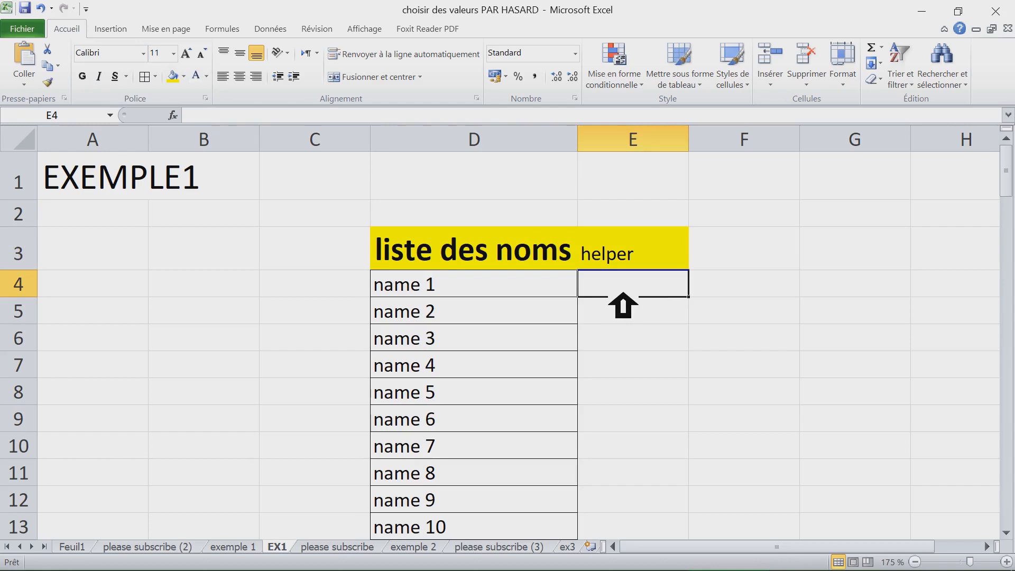
text(=)
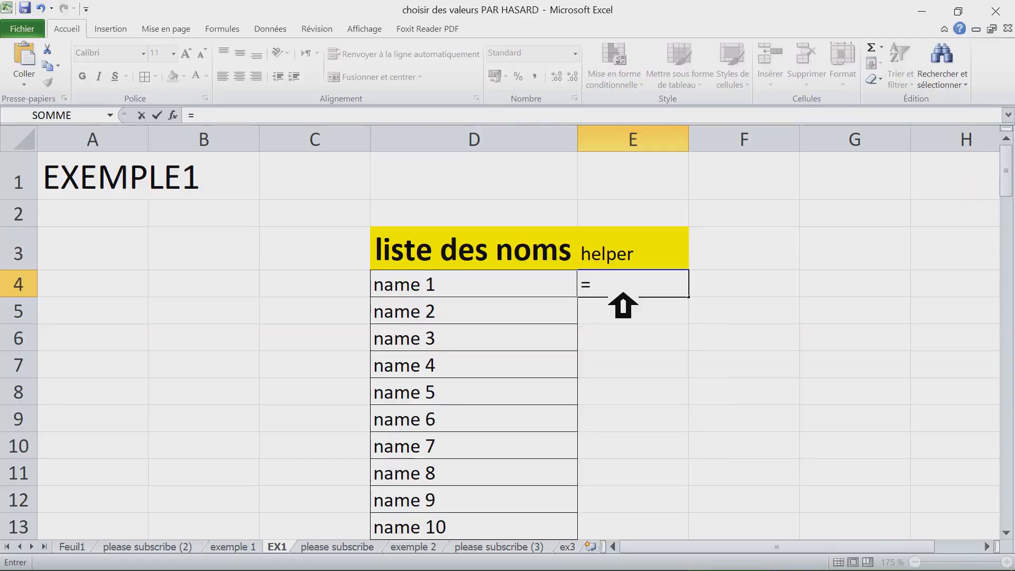
text(ale)
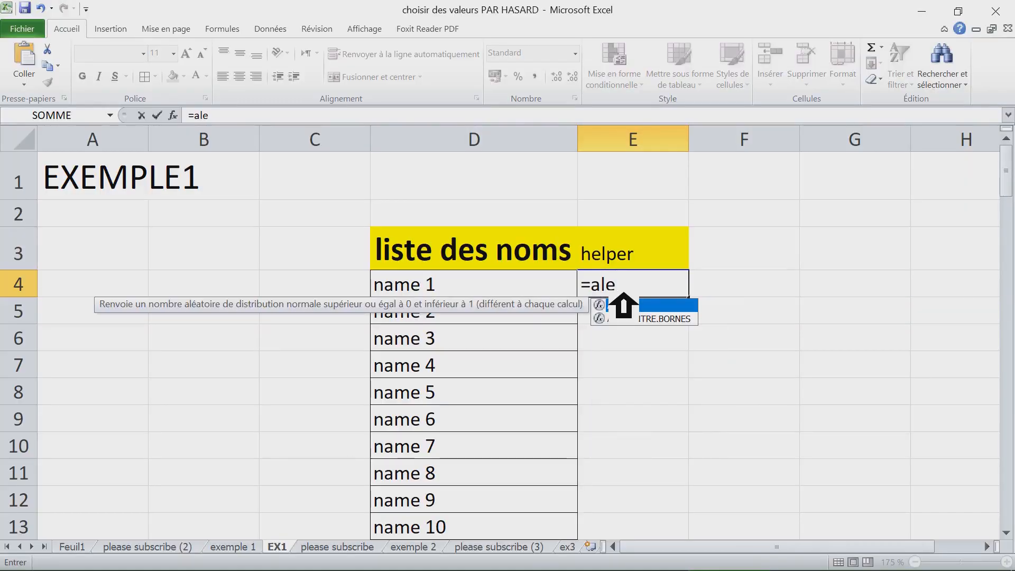
double_click(645, 305)
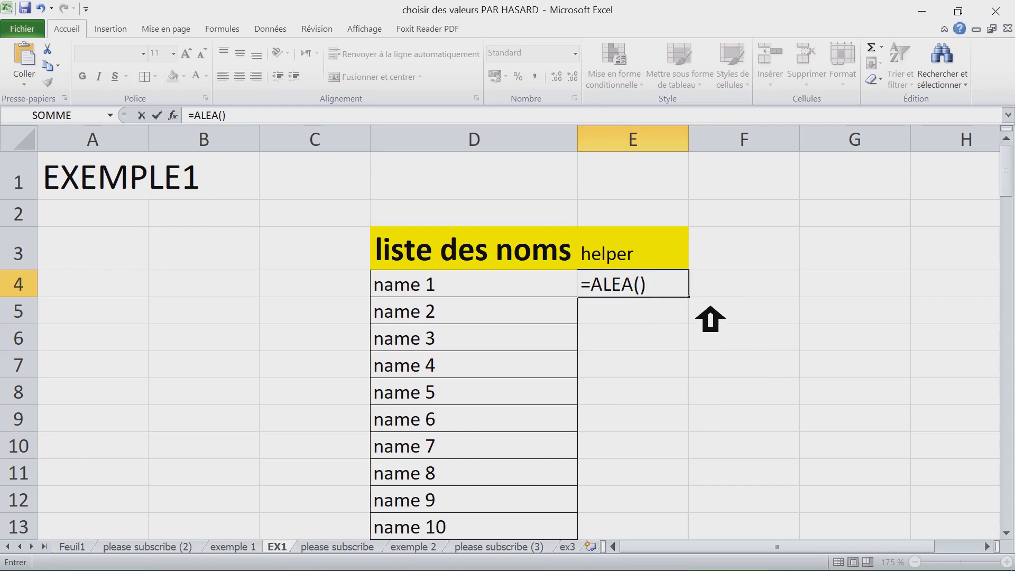
key(Return)
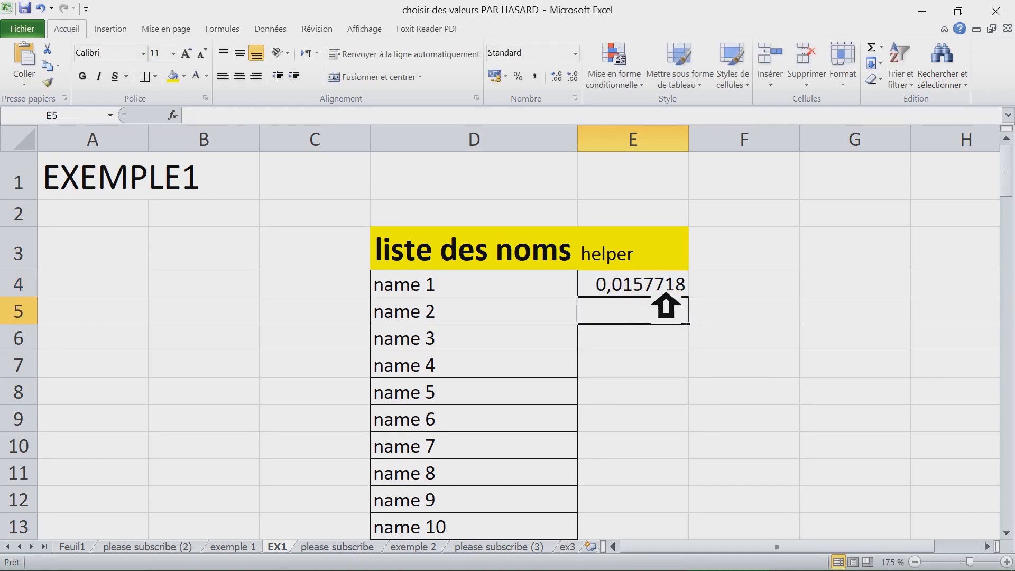
- Copy the =ALEA() formula down column E alongside every name to row 103
click(668, 291)
double_click(688, 297)
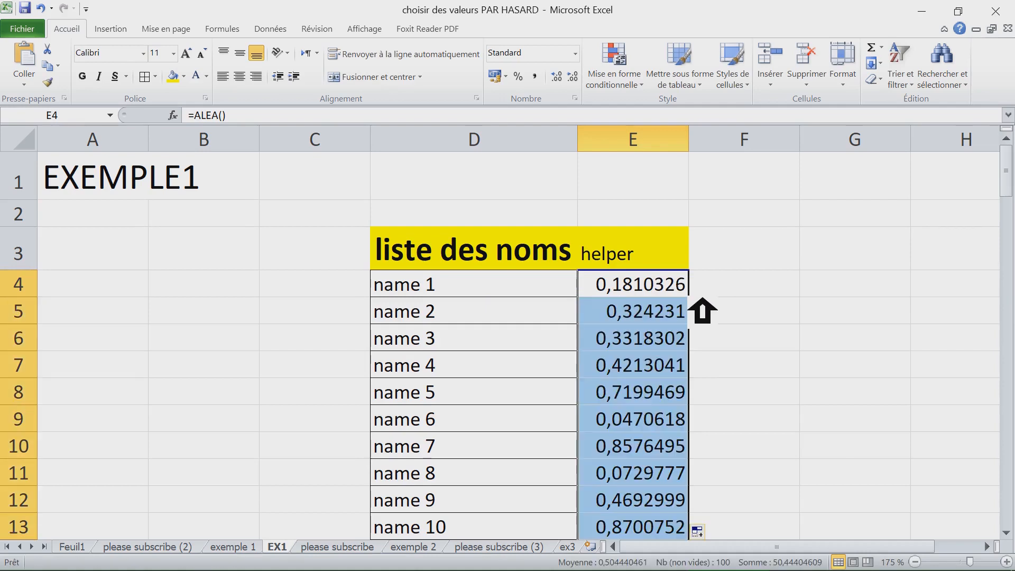
scroll(702, 309, down, 14)
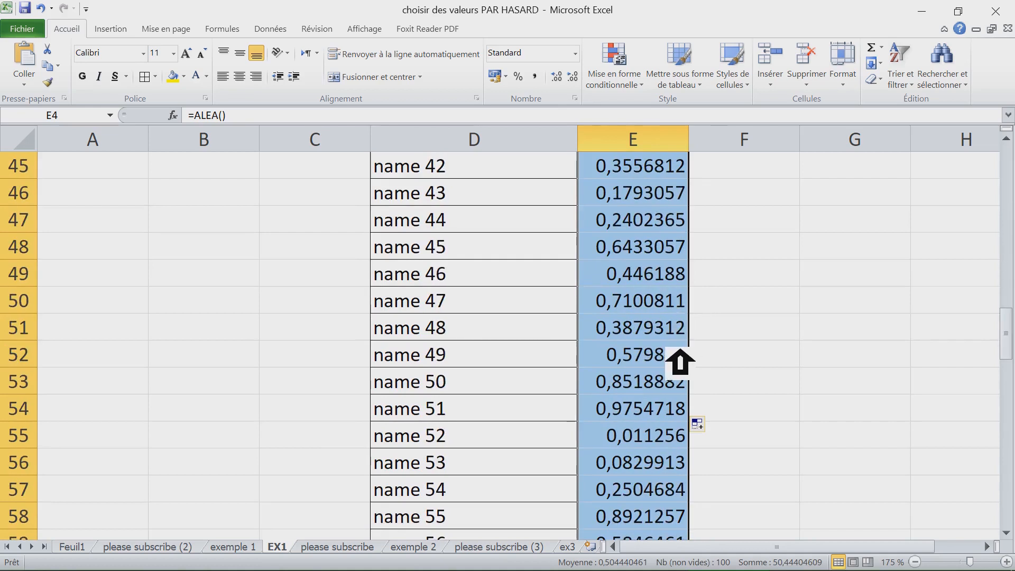
scroll(677, 358, down, 5)
scroll(660, 407, down, 5)
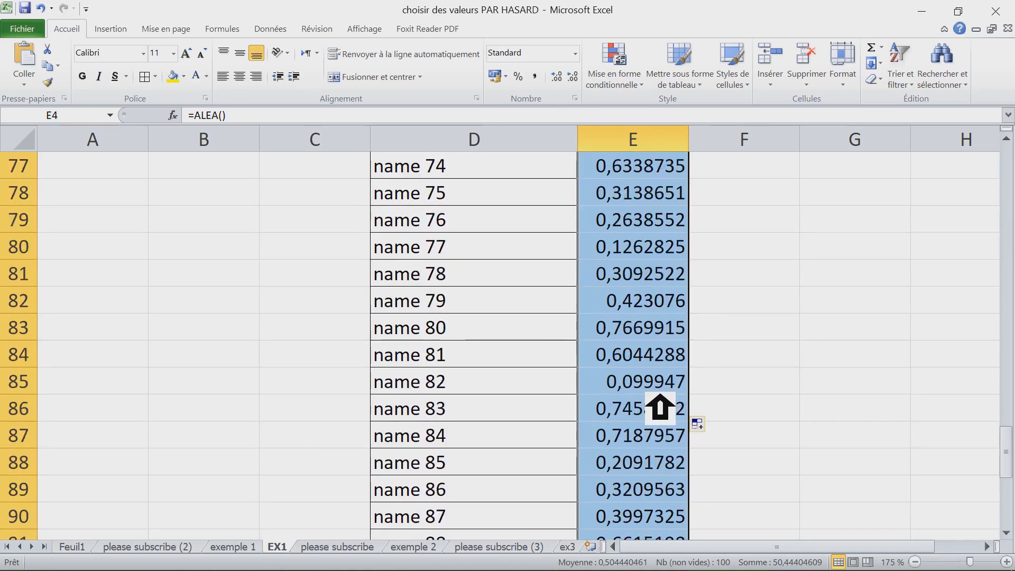
click(644, 333)
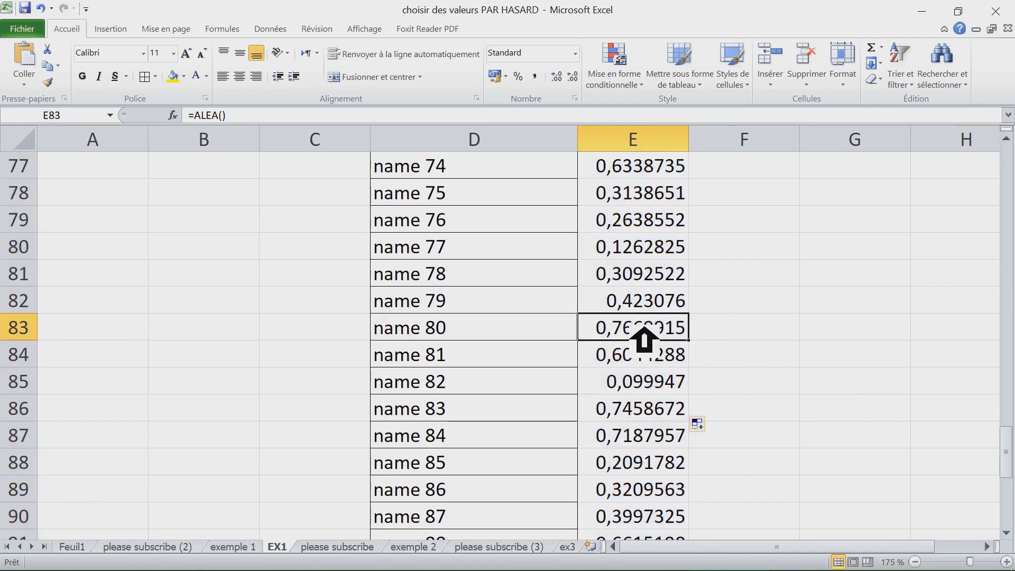
key(ctrl+Down)
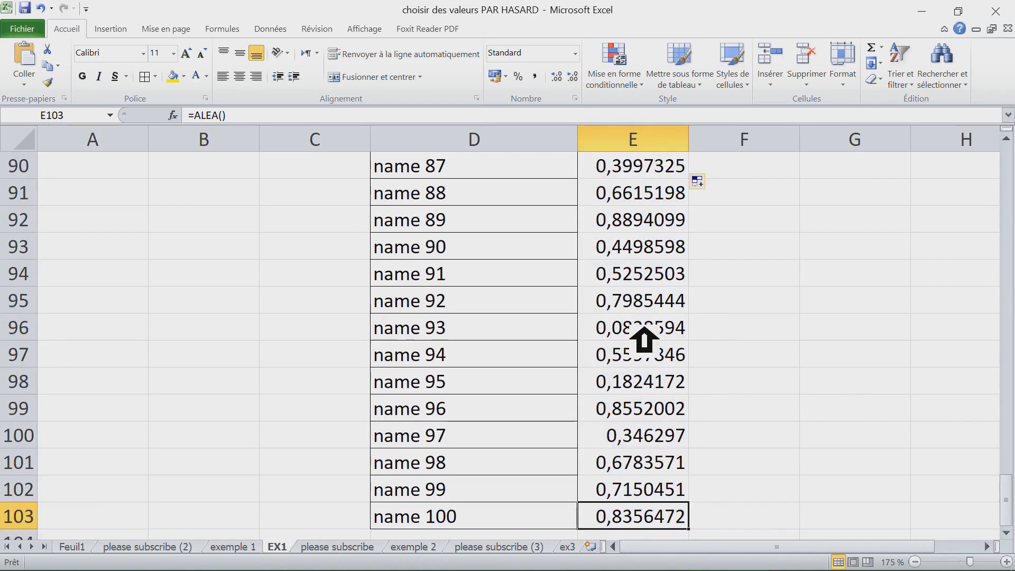
key(ctrl+Home)
drag(547, 267, 669, 270)
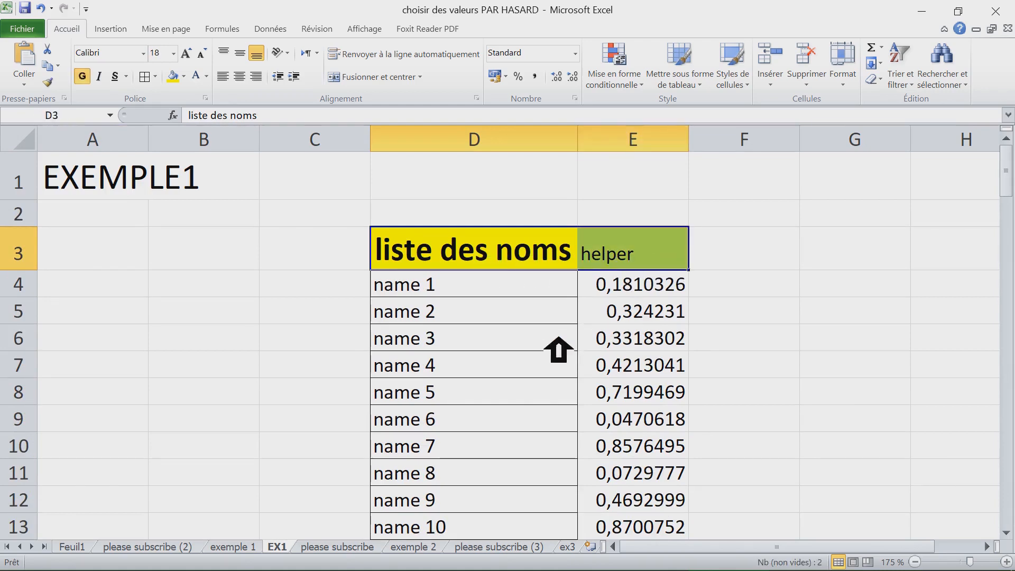
click(547, 351)
key(ctrl+a)
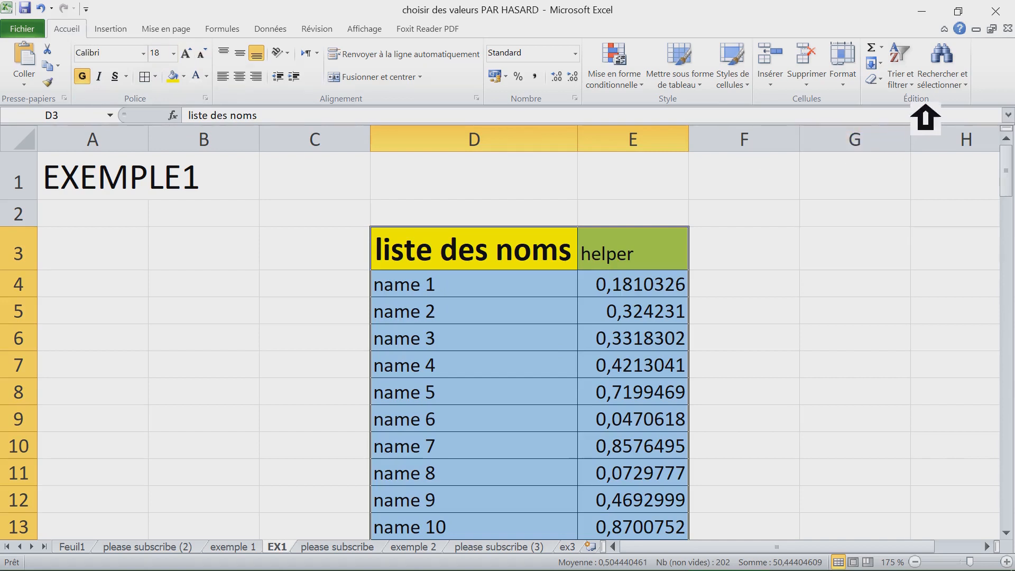
click(918, 84)
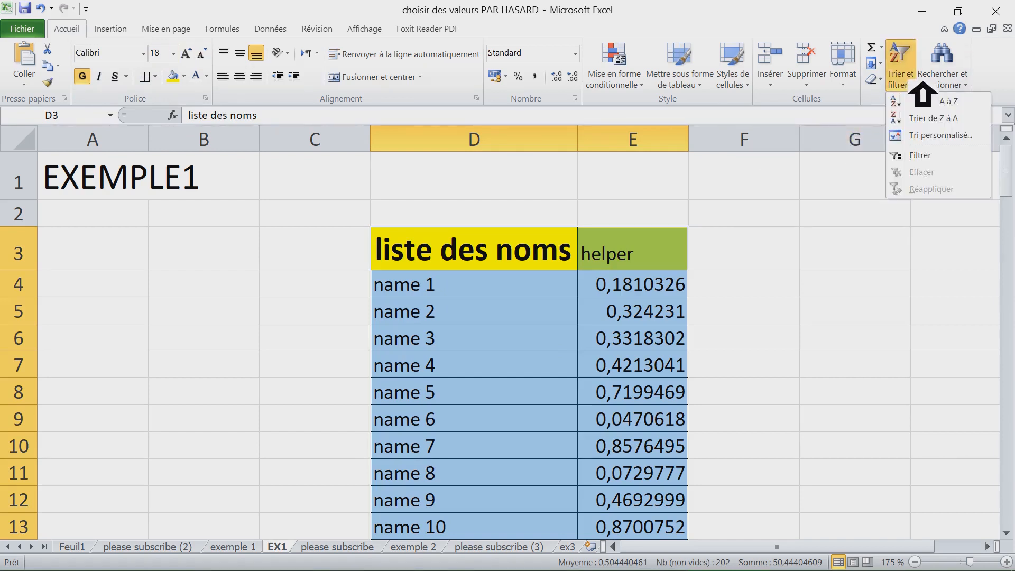
click(939, 137)
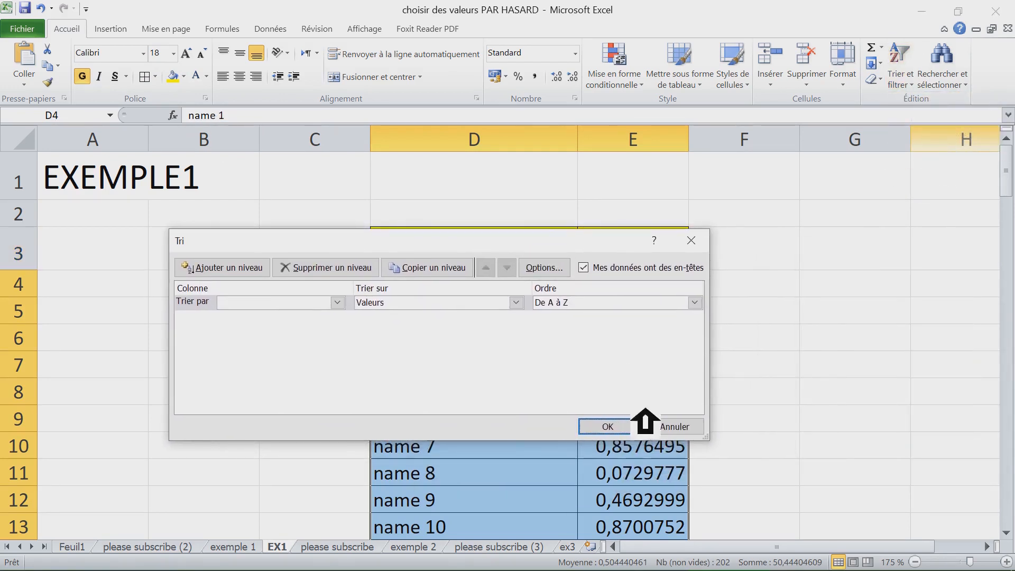
click(688, 423)
- Cancel the Sort dialog and open the =ALEA() formula in E4 to inspect it
click(687, 294)
double_click(665, 291)
drag(669, 291, 592, 290)
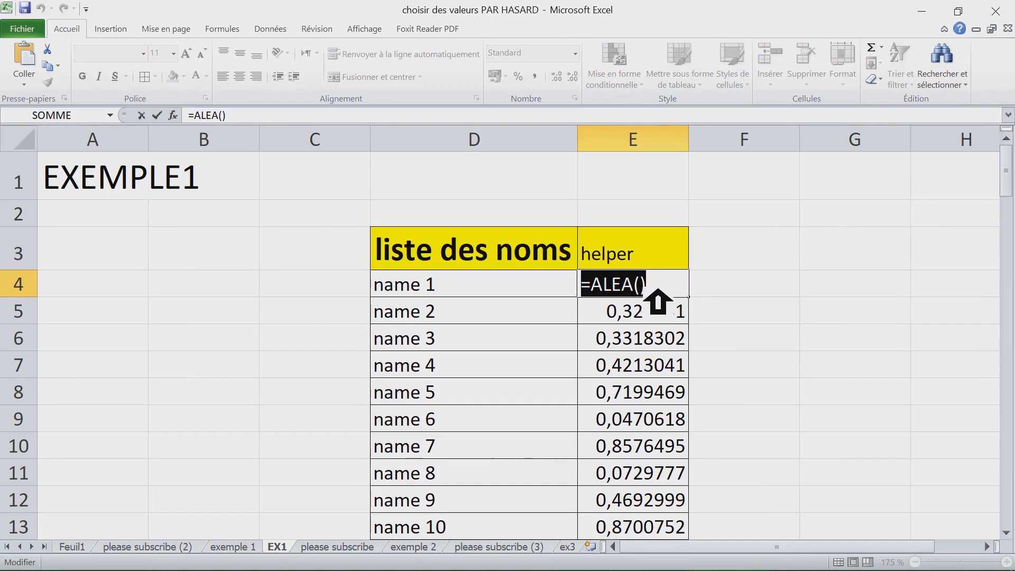
key(Escape)
- Enter and leave edit mode in empty cells around the list to make the helper values recalculate
click(748, 296)
click(682, 192)
double_click(679, 190)
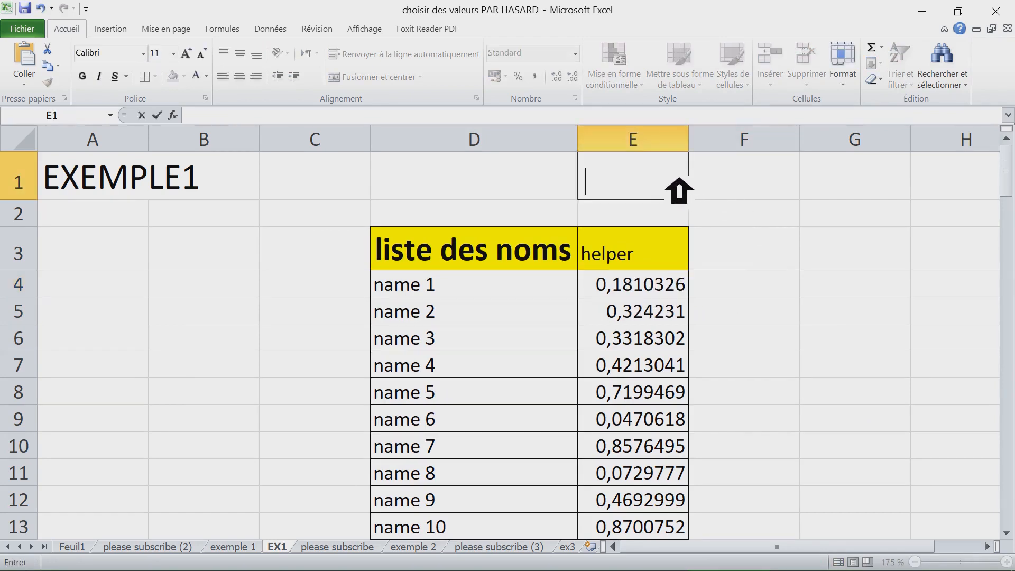
click(737, 196)
click(646, 193)
key(F2)
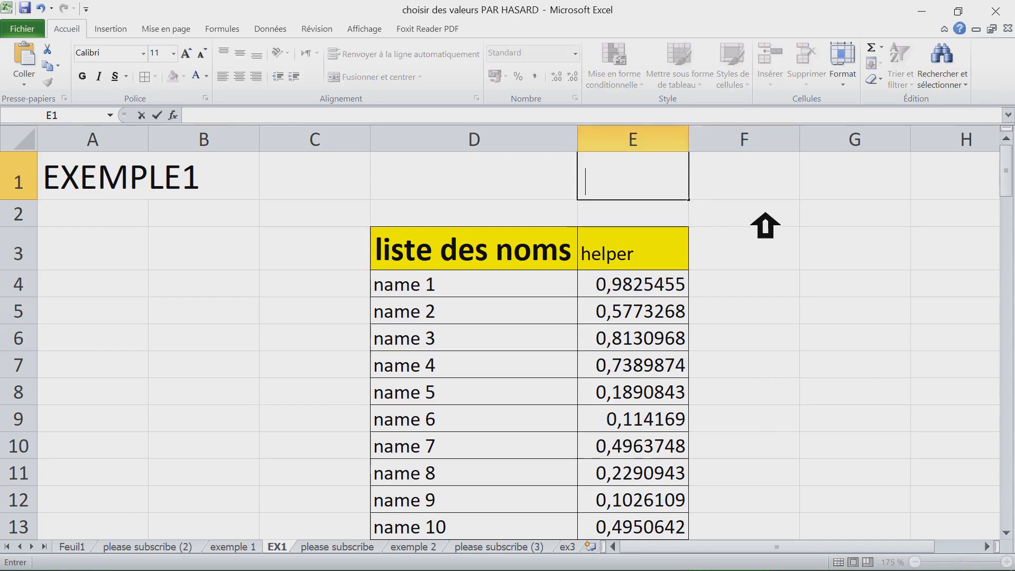
click(767, 219)
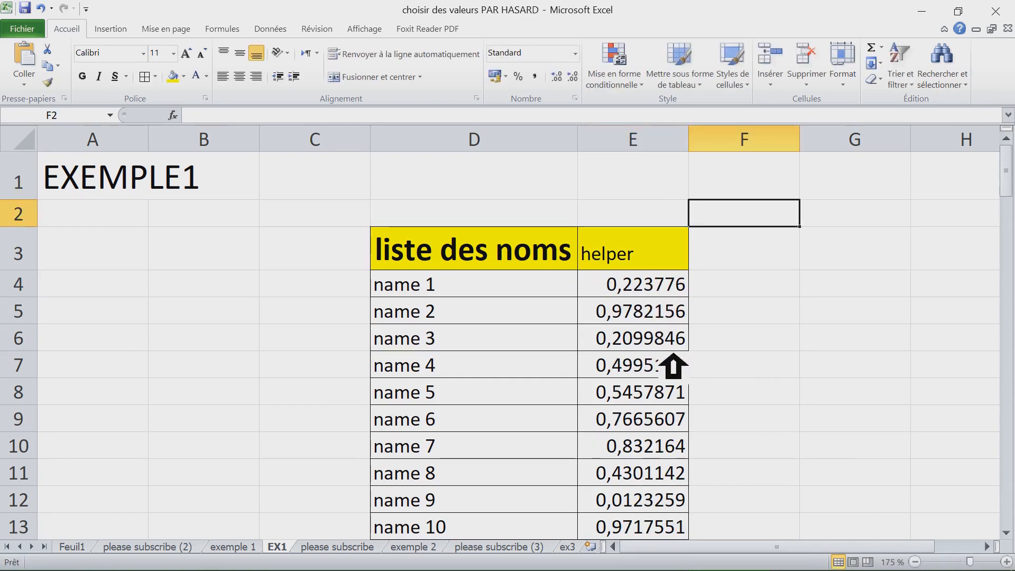
click(645, 289)
click(507, 189)
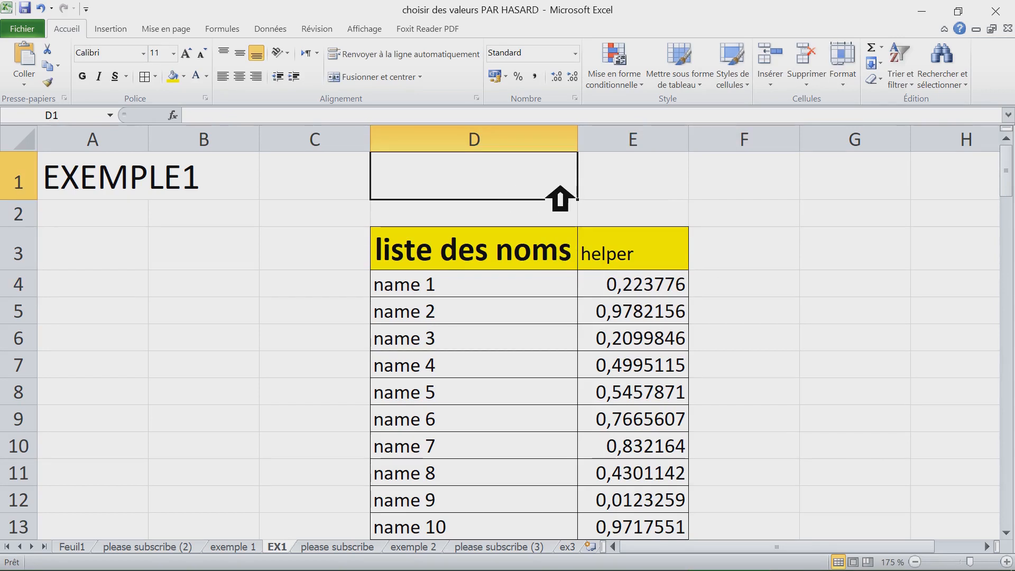
- Recalculate the worksheet several times to regenerate the random helper values
key(F9)
key(F9)
key(F9)
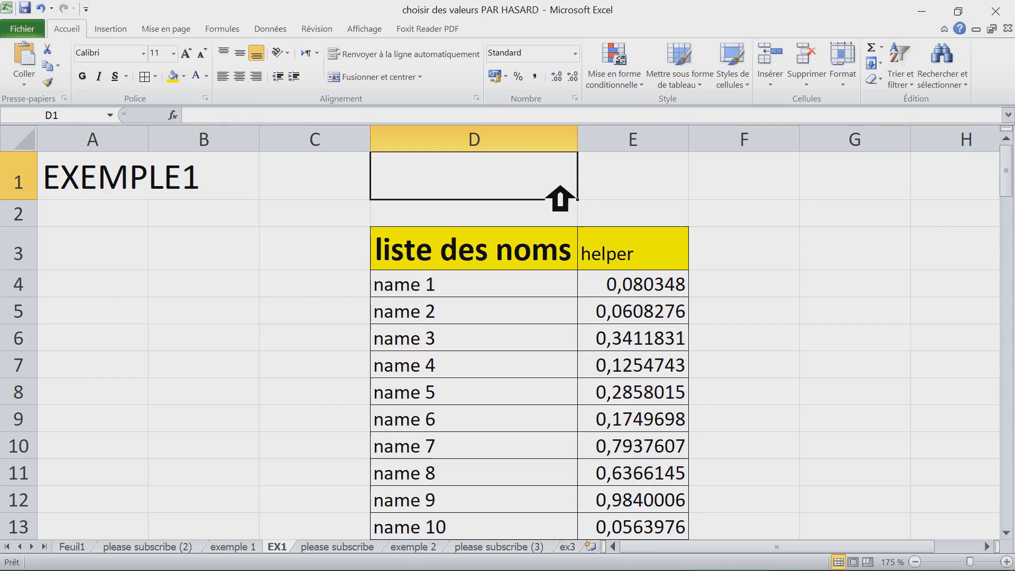
key(F9)
key(F9)
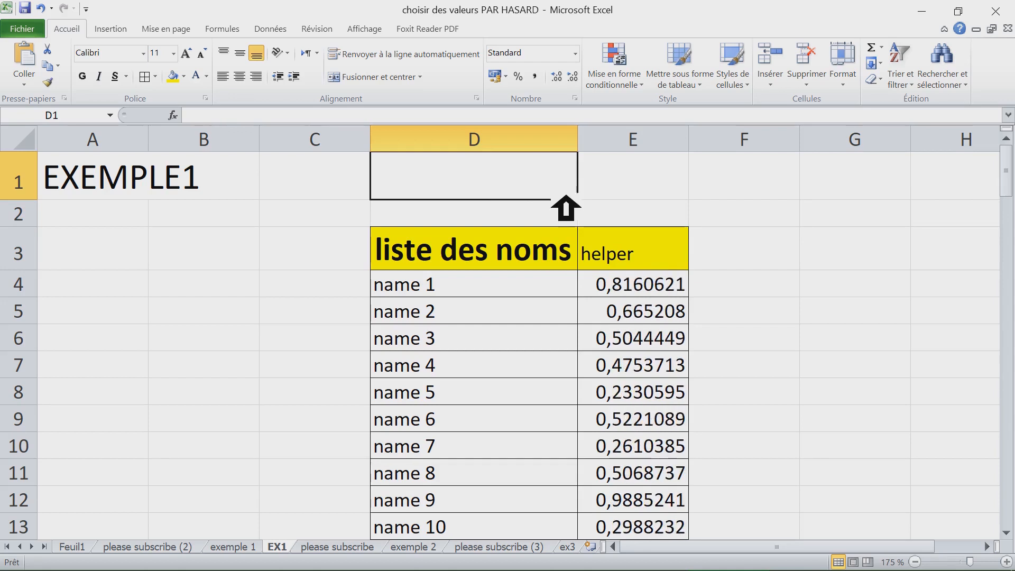
- Copy the helper range E4:E103 and paste it over itself as values only with Paste Special
click(634, 296)
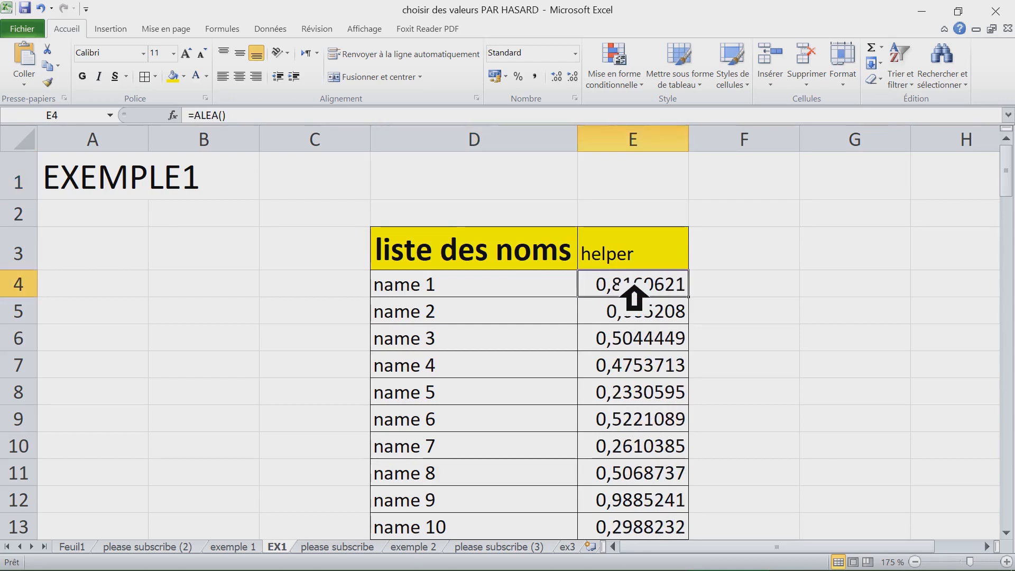
key(ctrl+shift+Down)
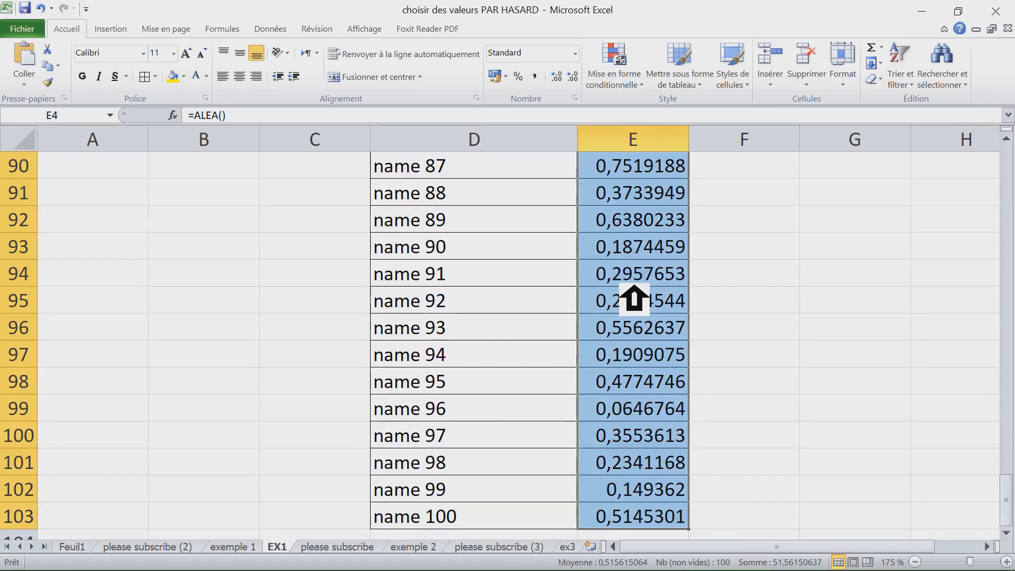
key(ctrl+c)
scroll(662, 285, up, 20)
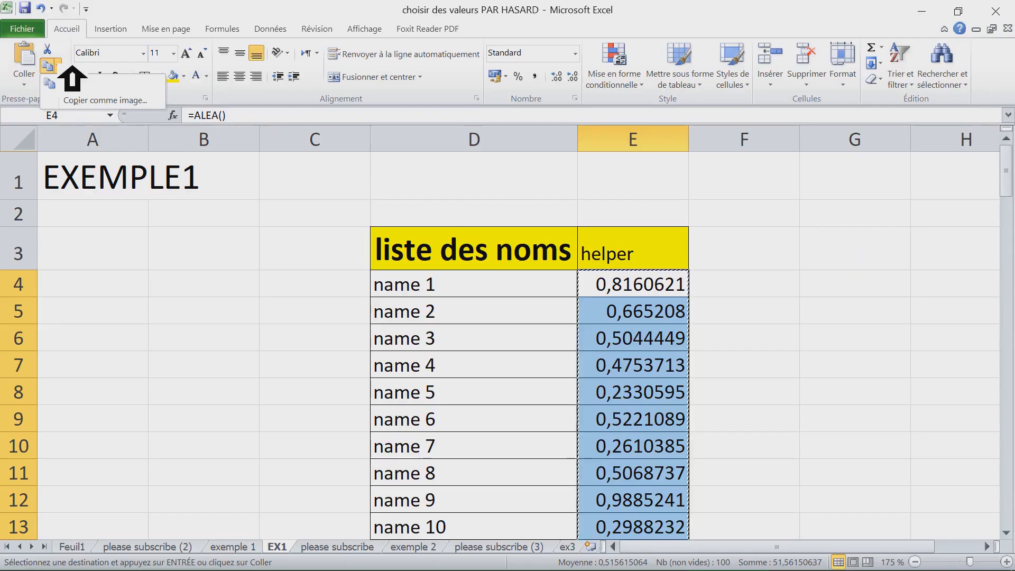
click(654, 285)
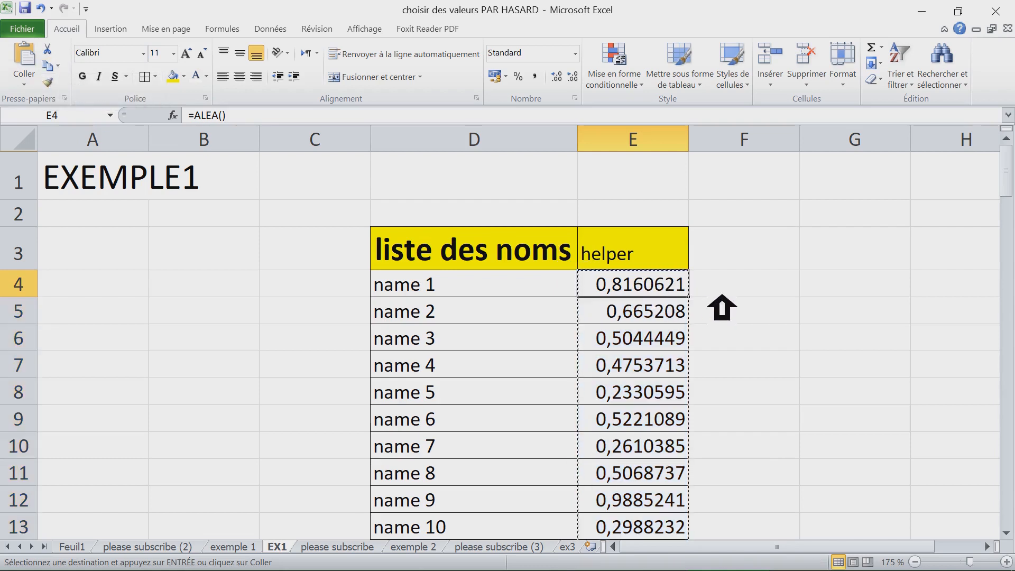
key(Escape)
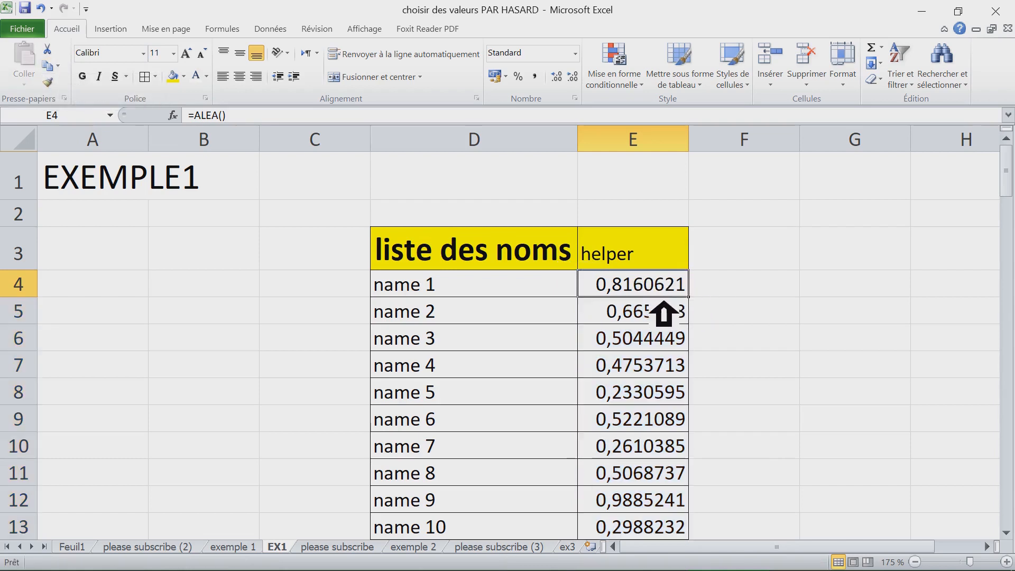
key(ctrl+shift+Down)
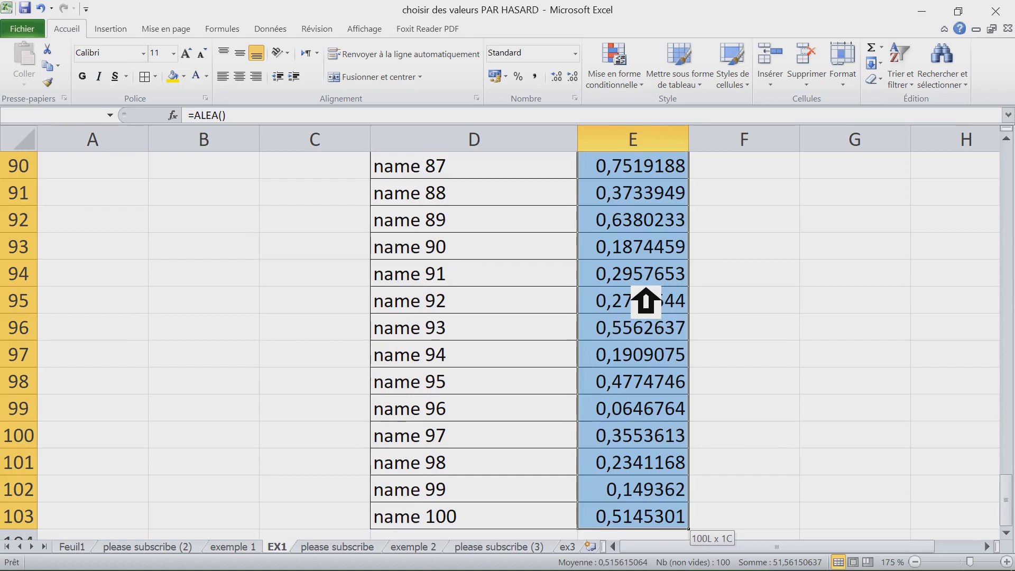
key(ctrl+c)
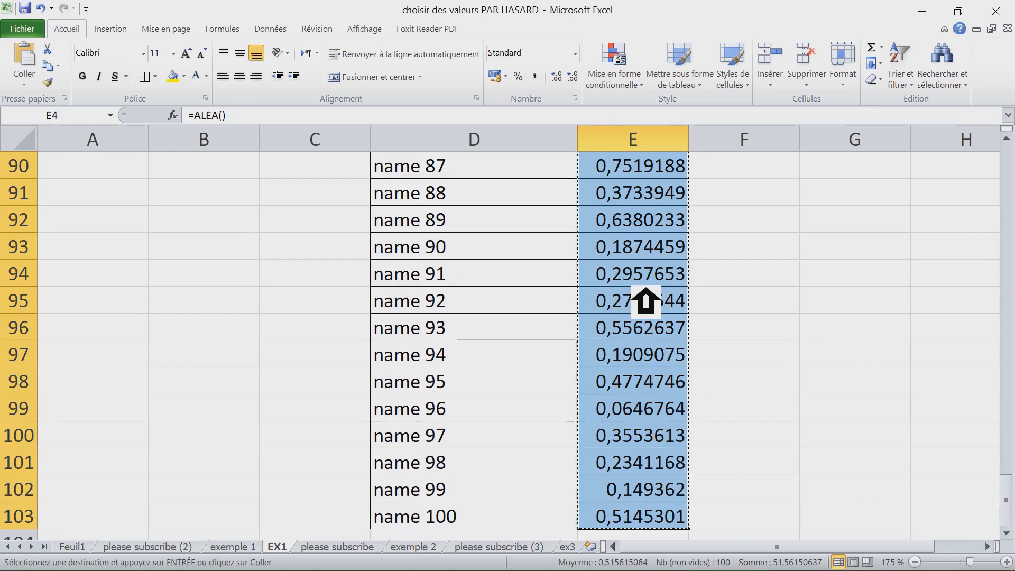
right_click(623, 205)
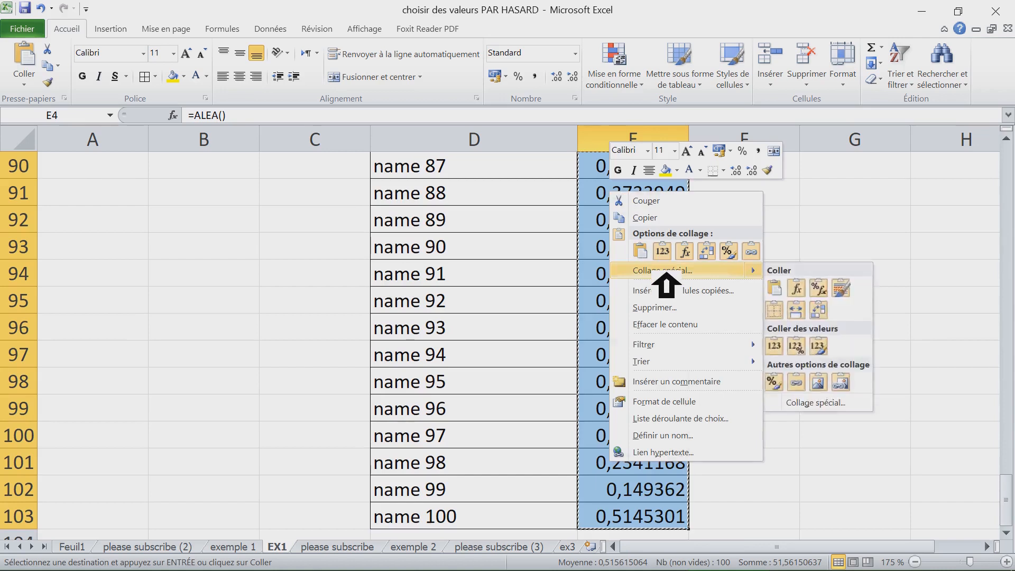
click(703, 271)
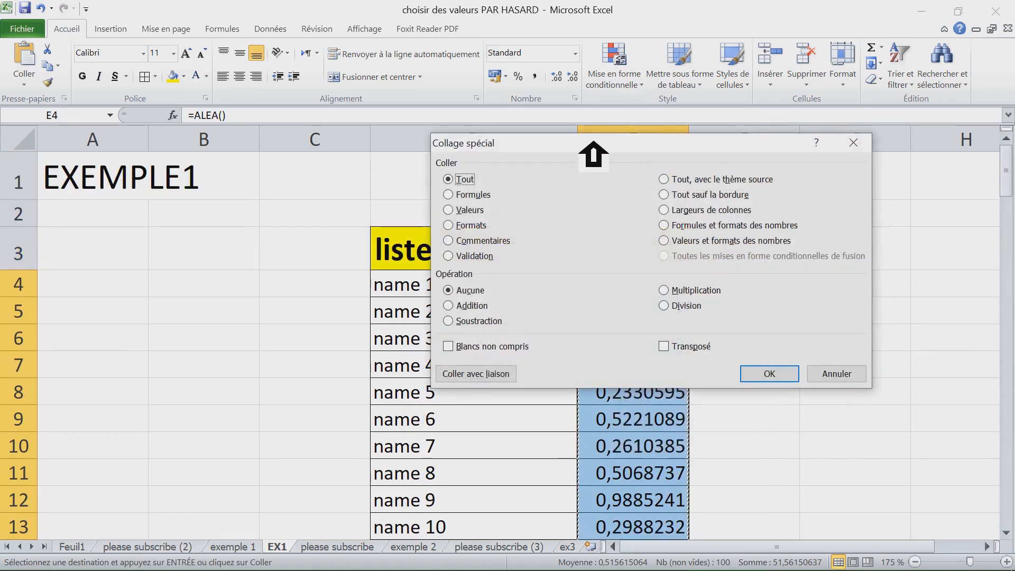
drag(589, 141, 580, 196)
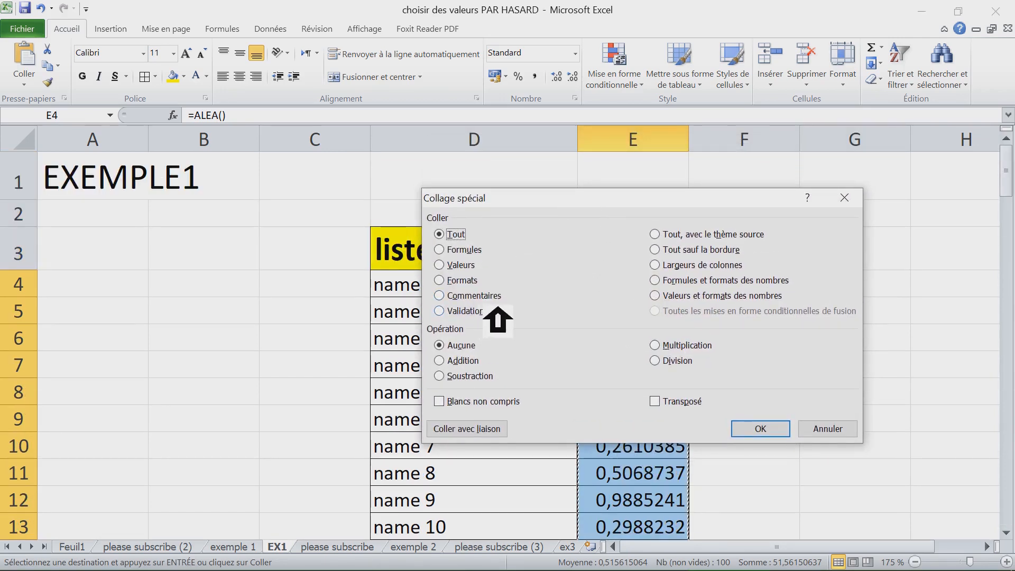
click(470, 265)
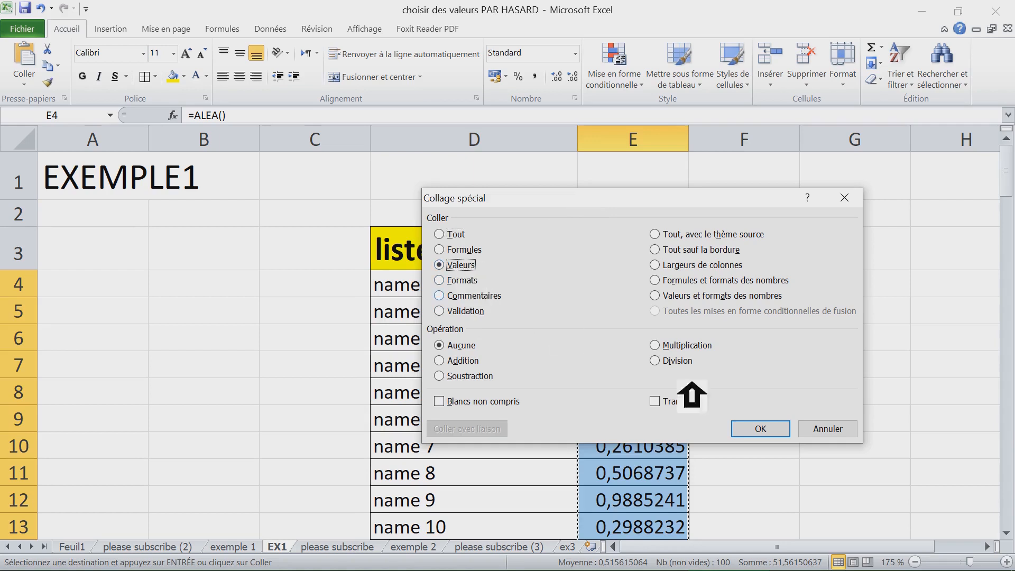
click(777, 429)
- Check the helper cells to verify they now hold fixed numbers instead of formulas
click(684, 385)
click(661, 341)
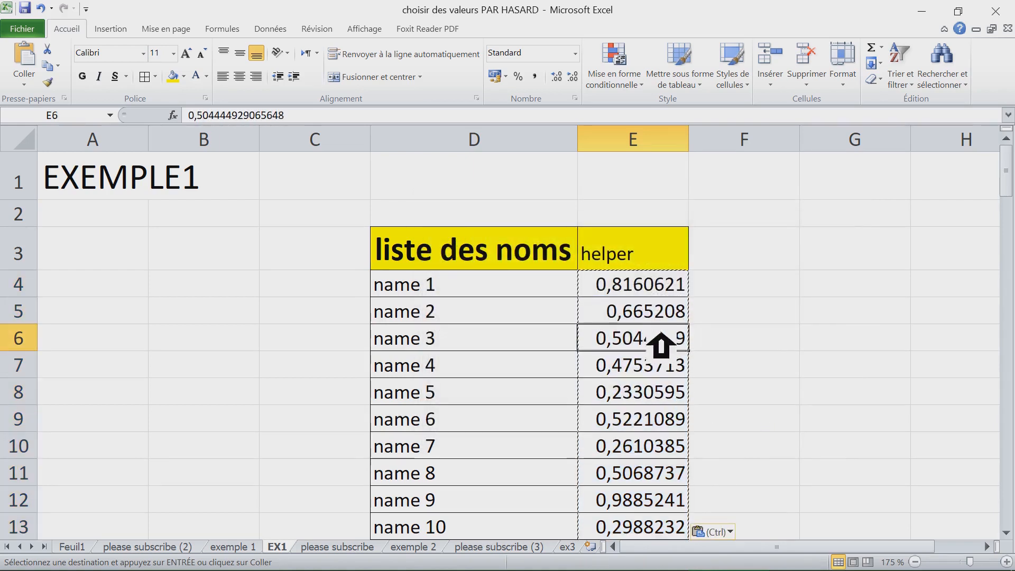
click(673, 310)
scroll(648, 314, up, 2)
click(727, 259)
key(Escape)
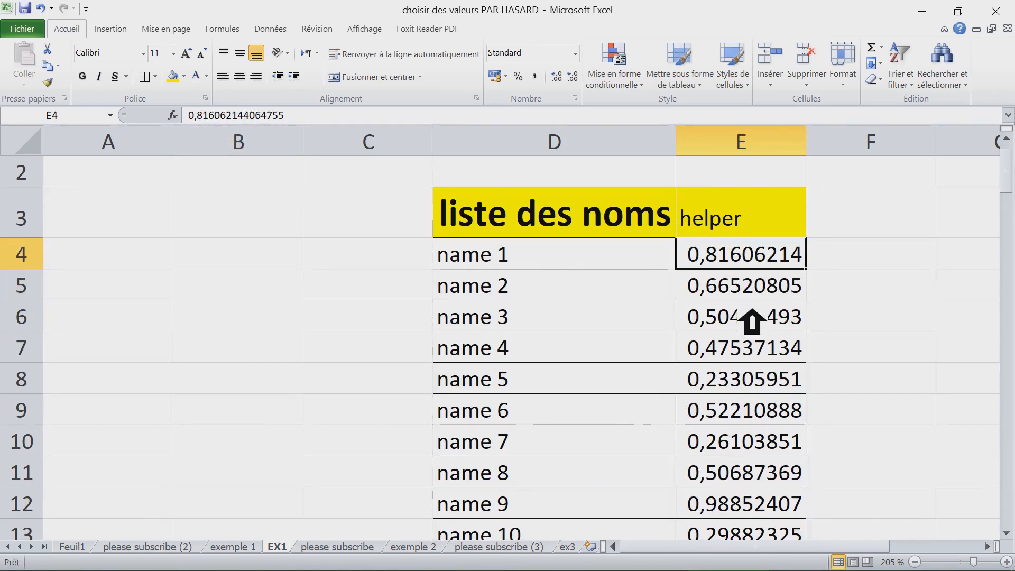
click(603, 322)
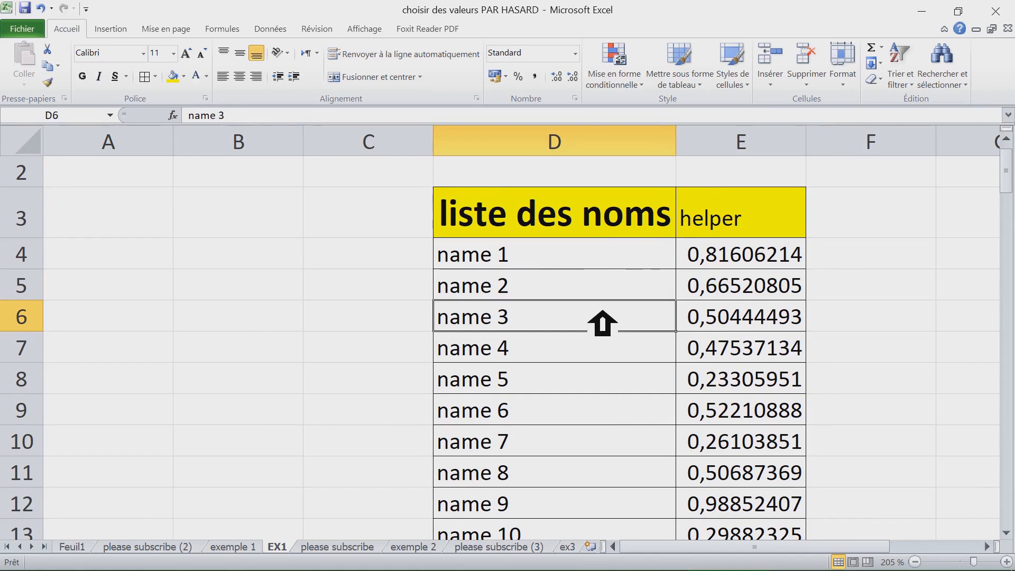
scroll(603, 322, down, 2)
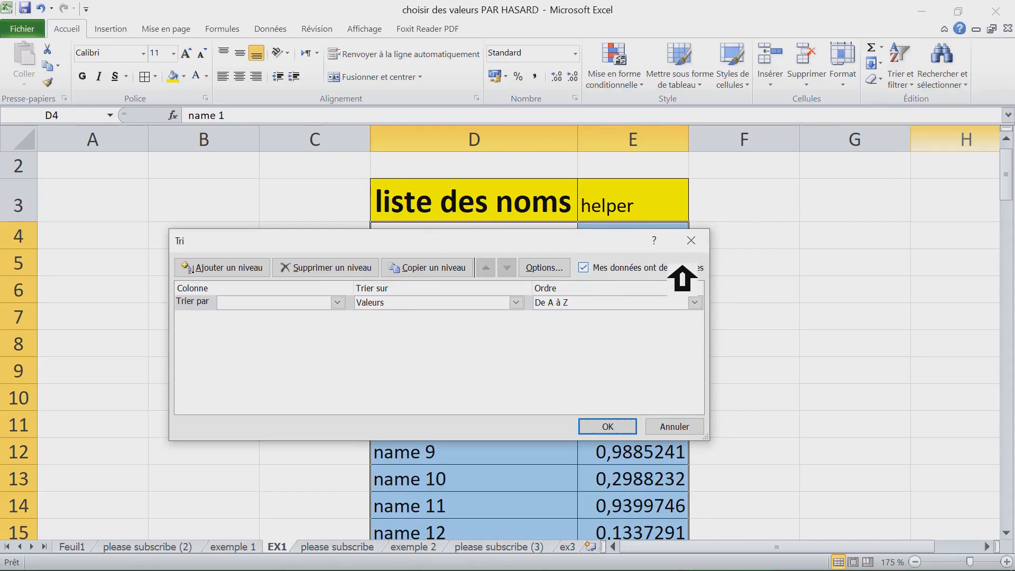
- Sort the name list by the helper column from largest to smallest
click(657, 267)
click(629, 267)
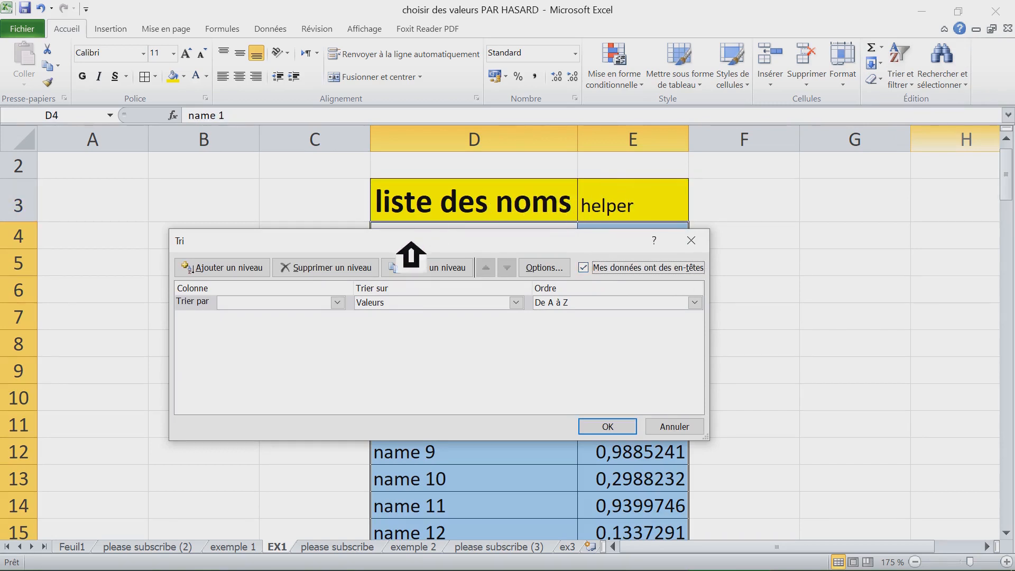
drag(425, 237, 392, 264)
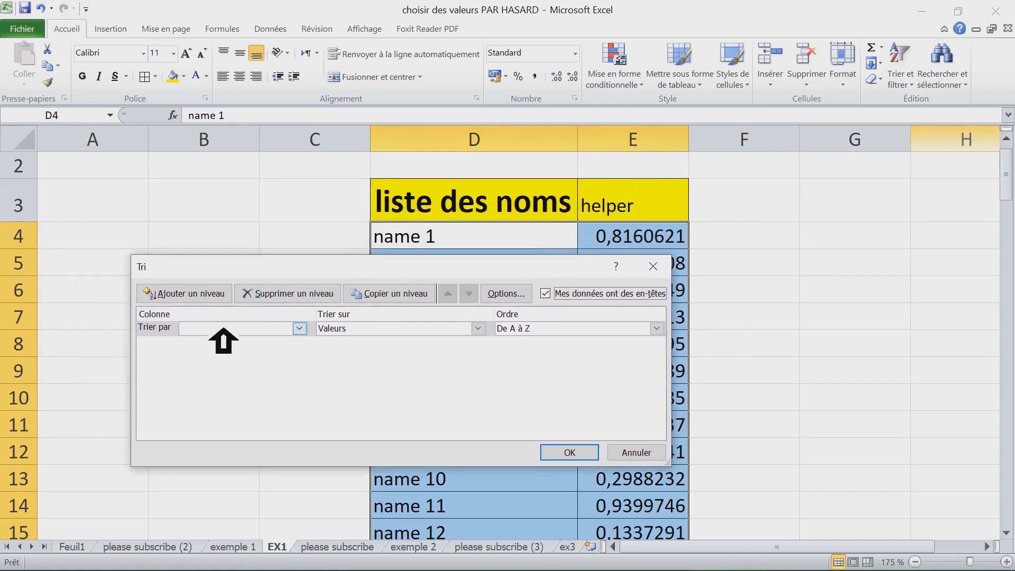
click(259, 328)
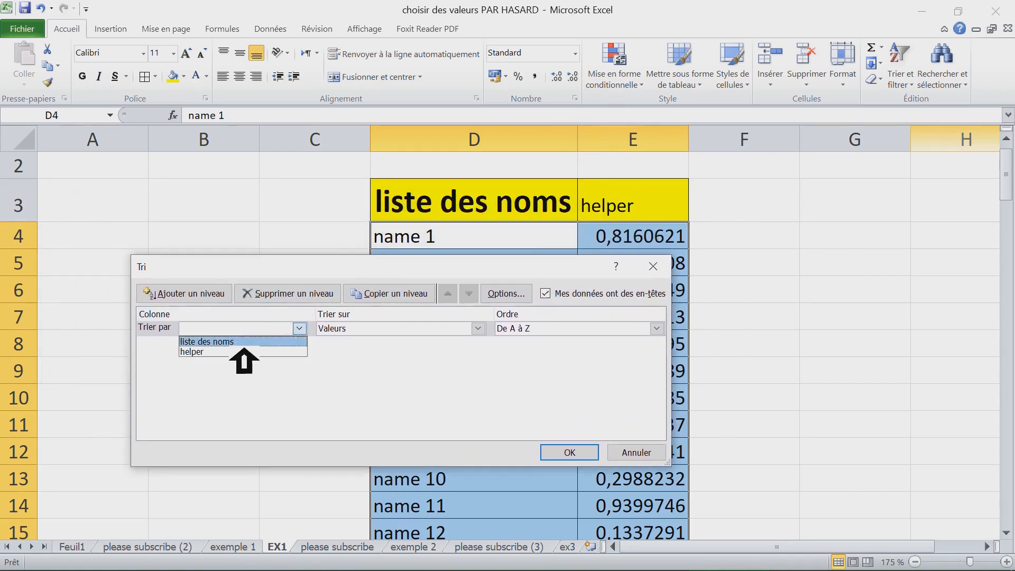
click(241, 351)
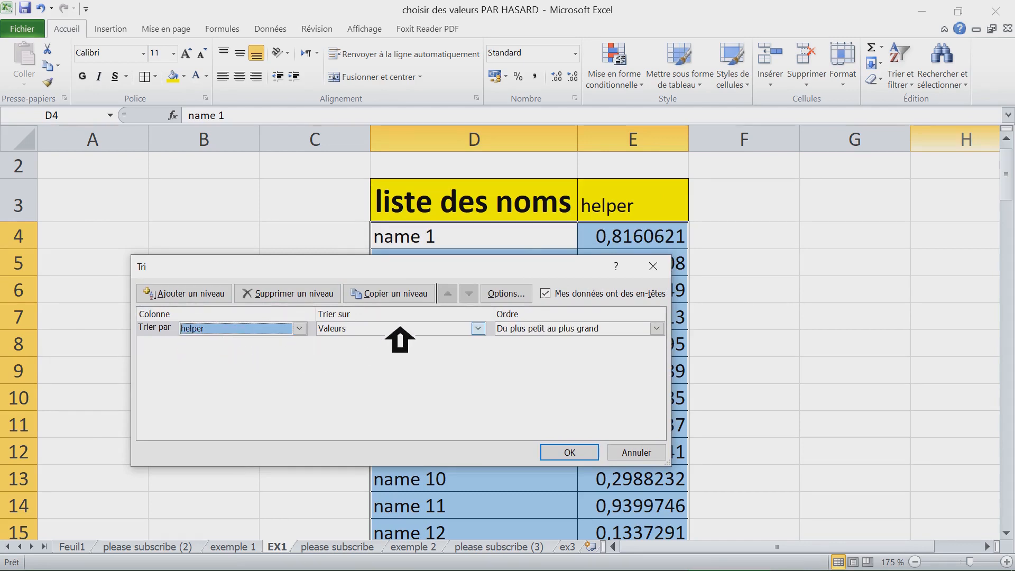
click(572, 323)
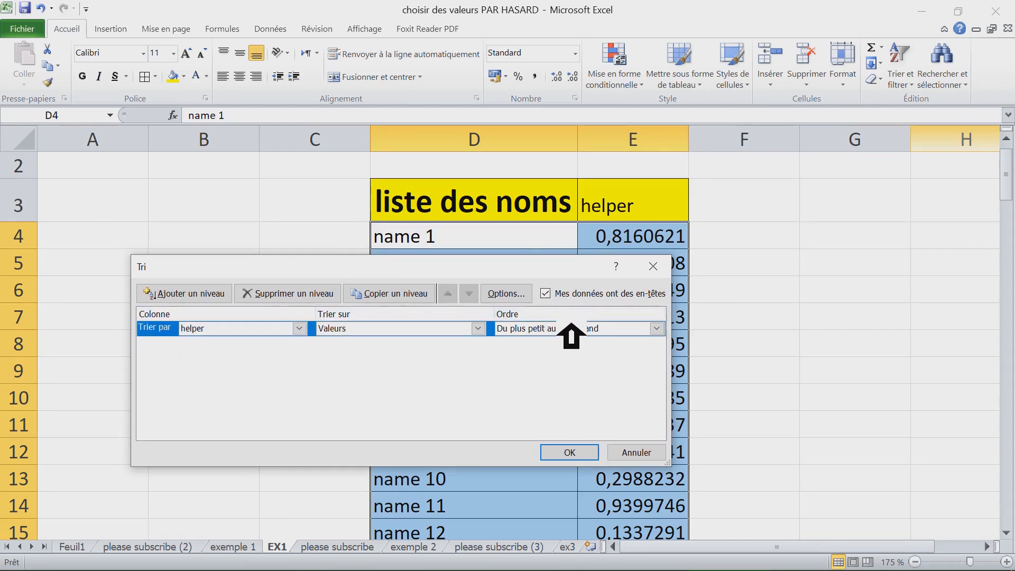
click(627, 328)
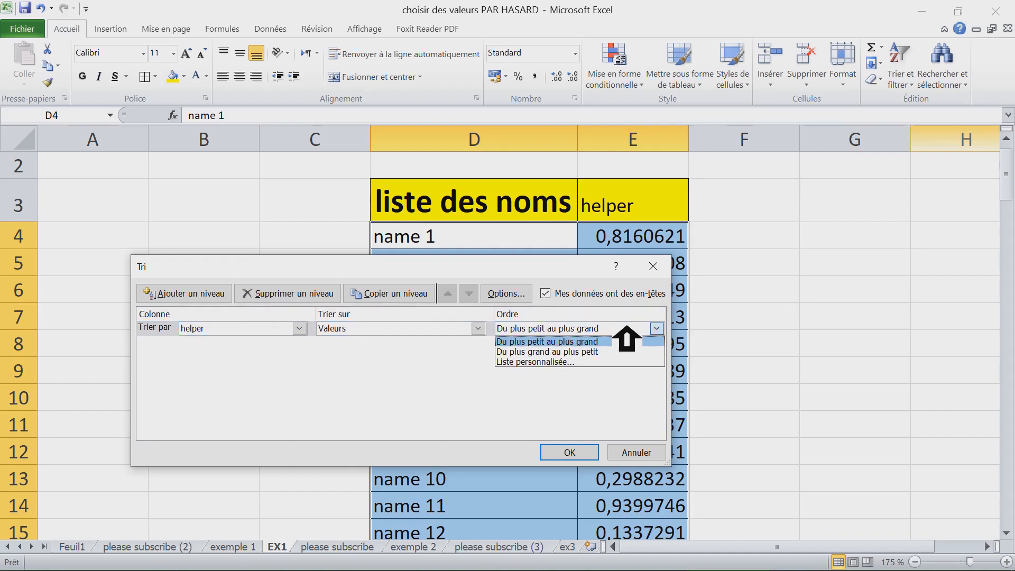
click(618, 352)
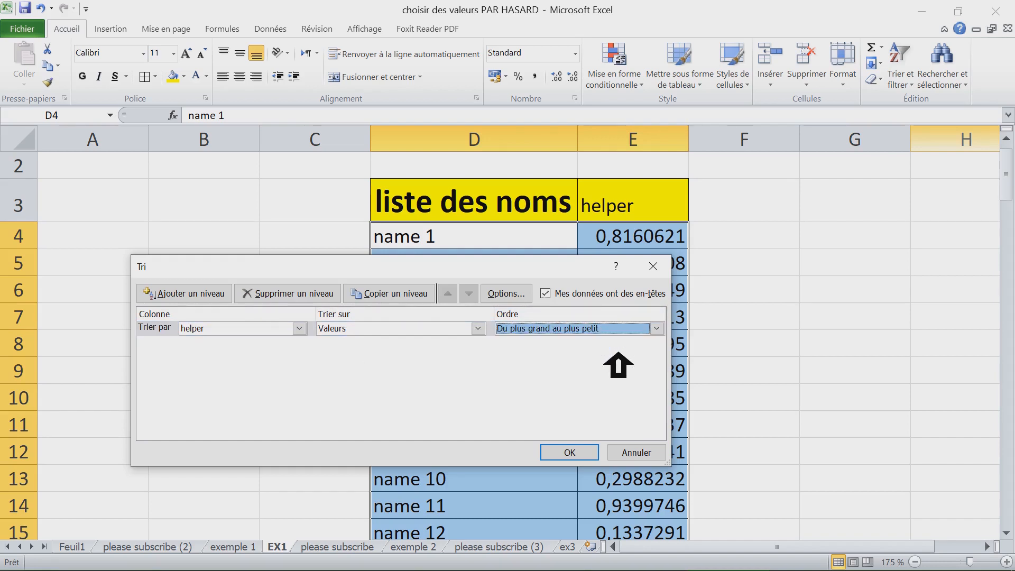
click(588, 453)
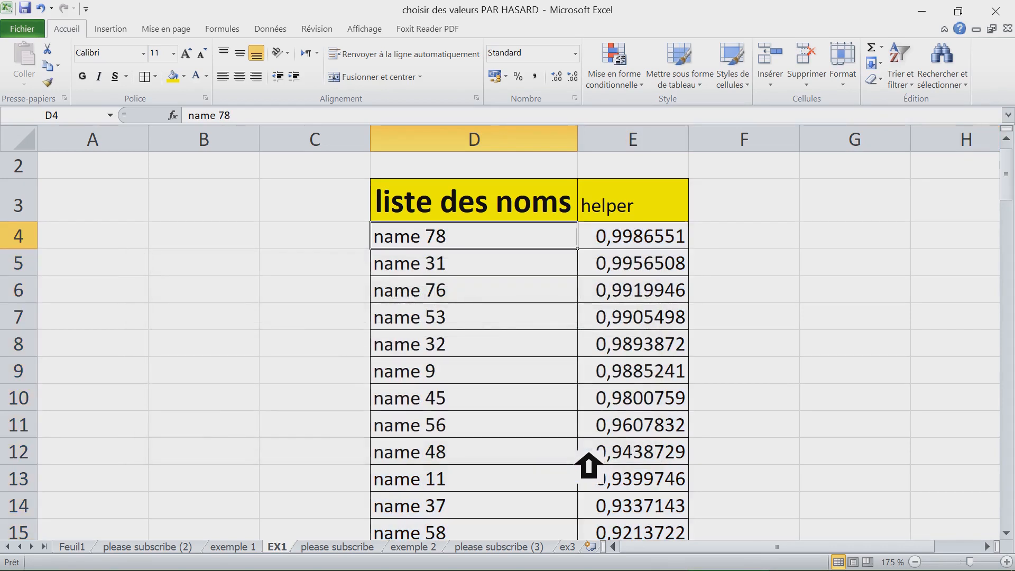
- Delete the helper column E beside the shuffled names
click(607, 242)
click(501, 246)
click(495, 317)
click(494, 399)
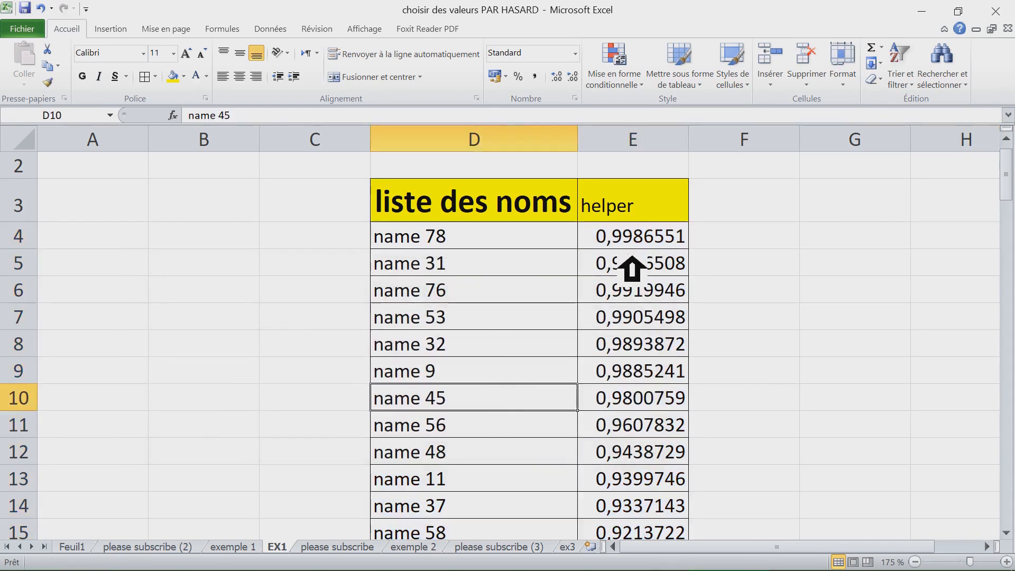
click(635, 238)
click(643, 159)
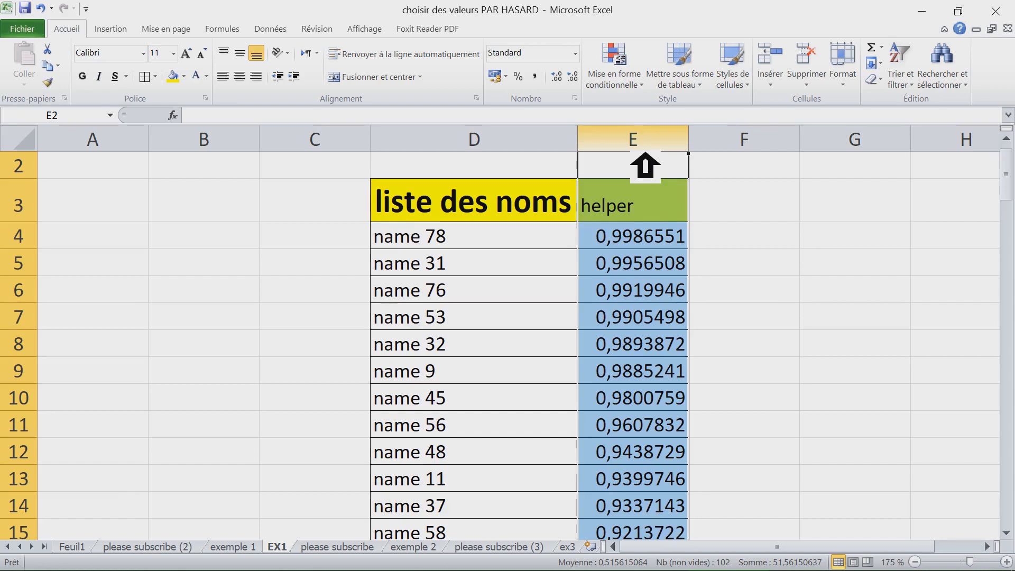
key(ctrl+minus)
click(465, 247)
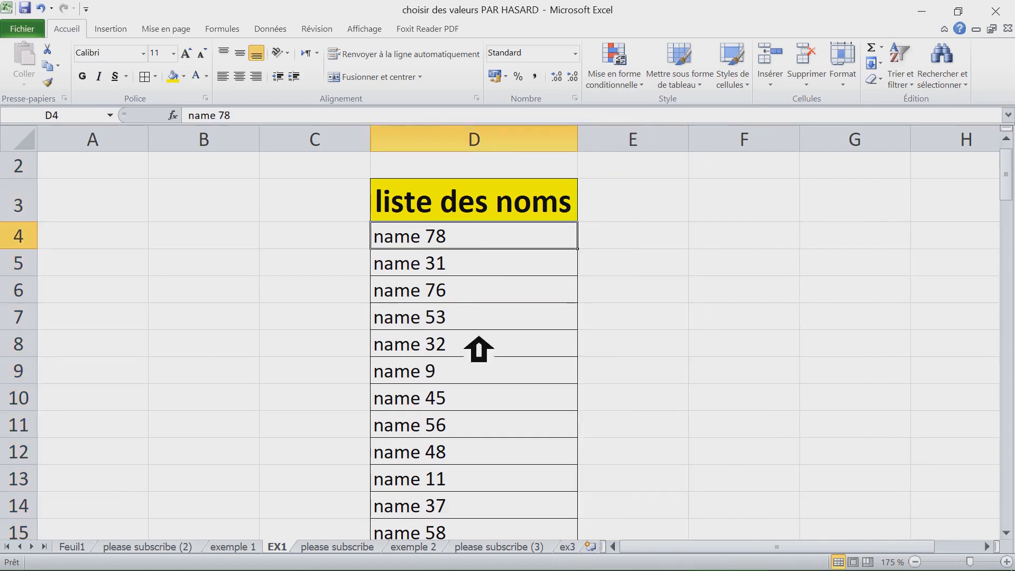
- Scroll through the shuffled name list to review its order
scroll(478, 350, down, 9)
scroll(491, 361, down, 1)
scroll(491, 360, down, 7)
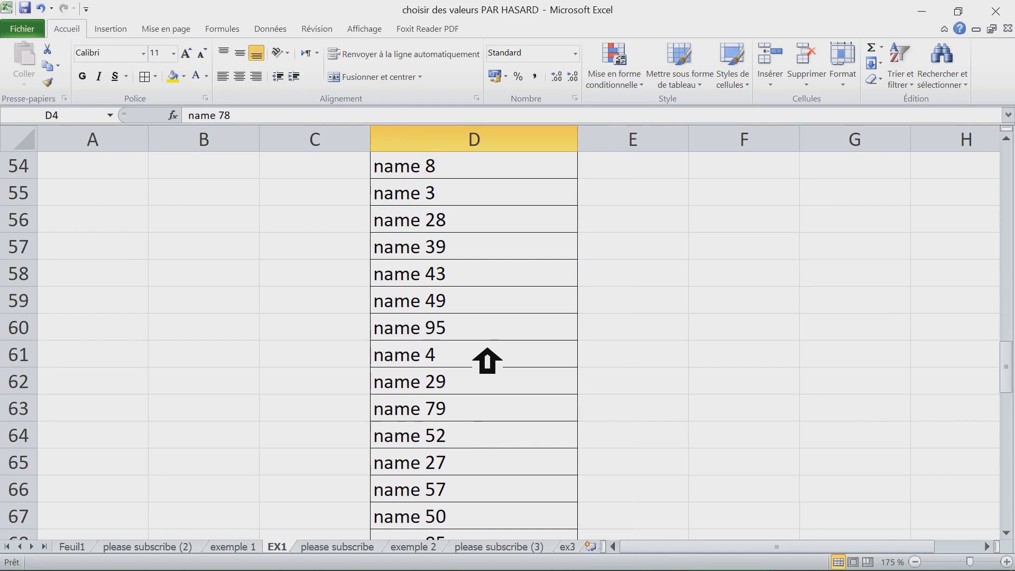
scroll(487, 361, up, 15)
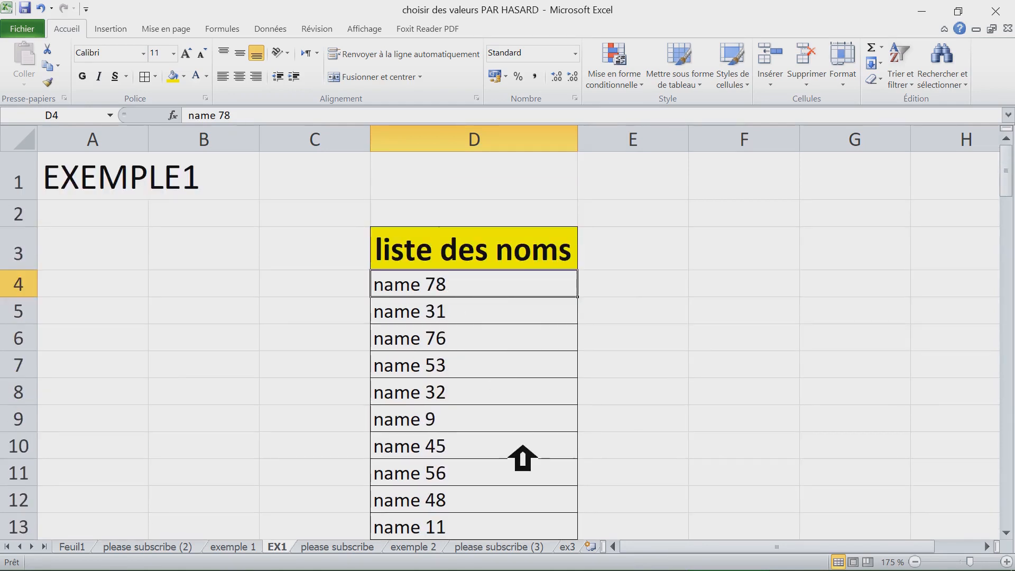
- Enter the formula =LIGNES($D$4:D4) in cell E4 beside the first name
click(647, 293)
click(646, 258)
click(646, 292)
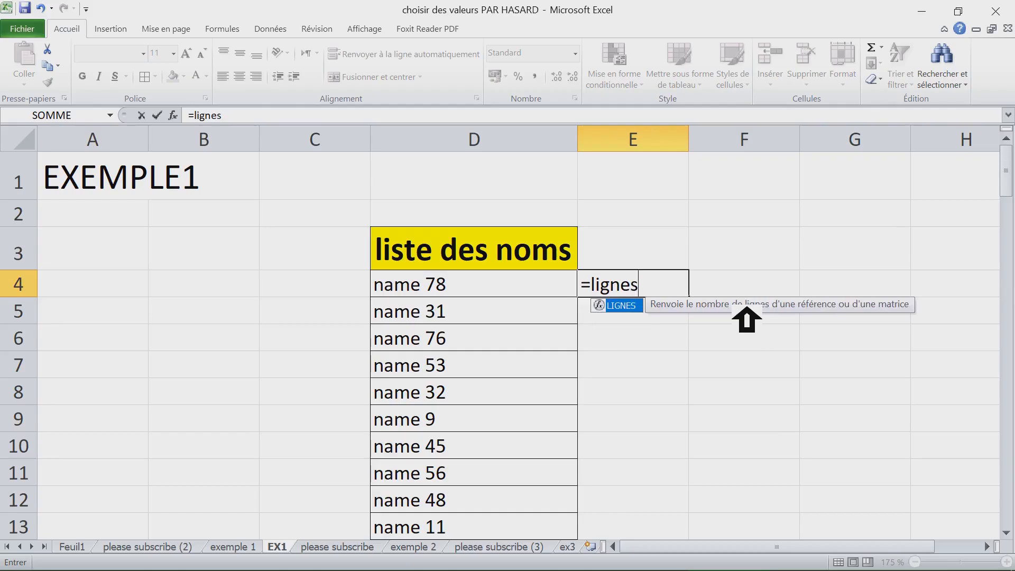
key(Tab)
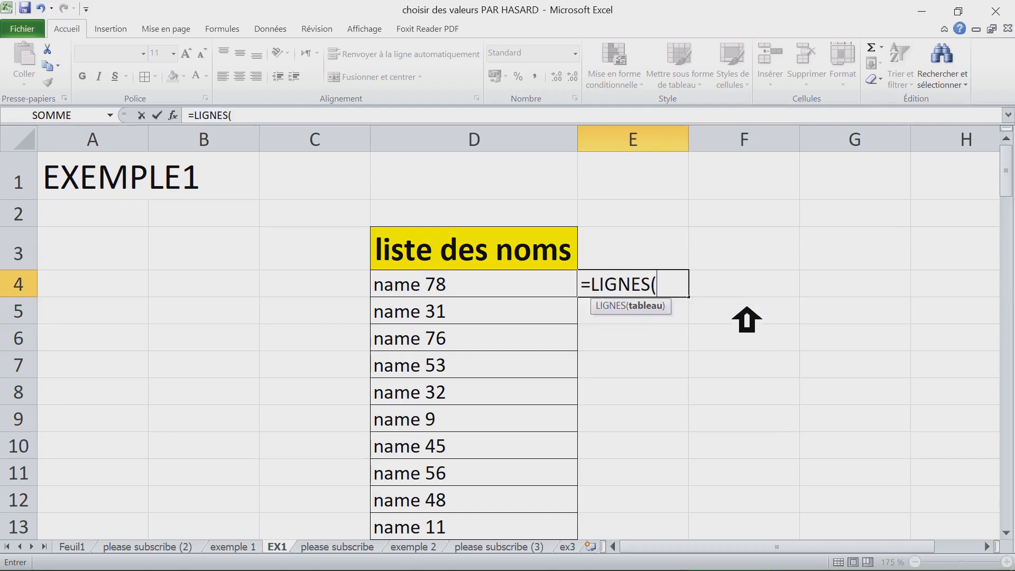
drag(660, 286, 664, 286)
click(677, 286)
click(439, 291)
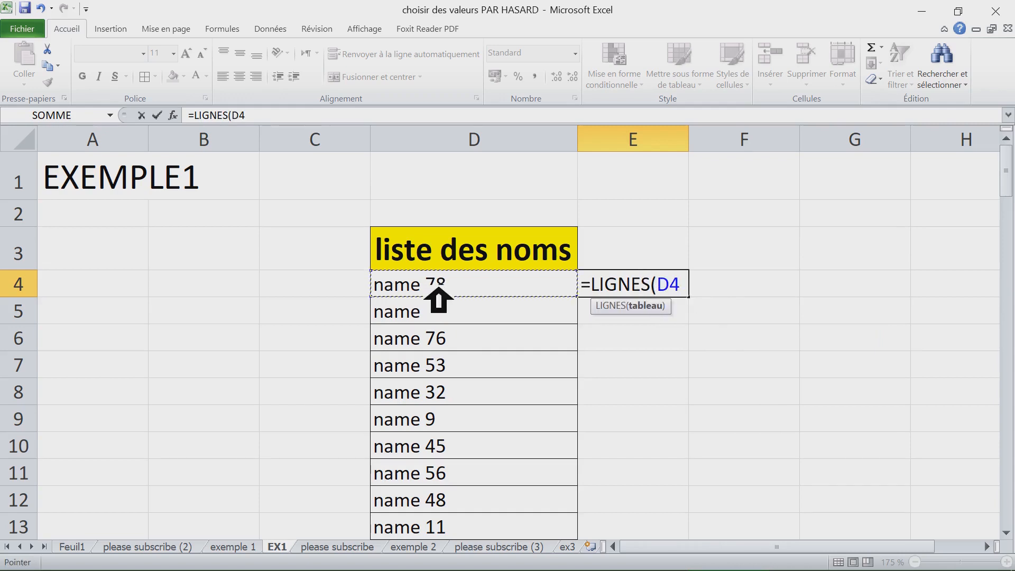
key(F4)
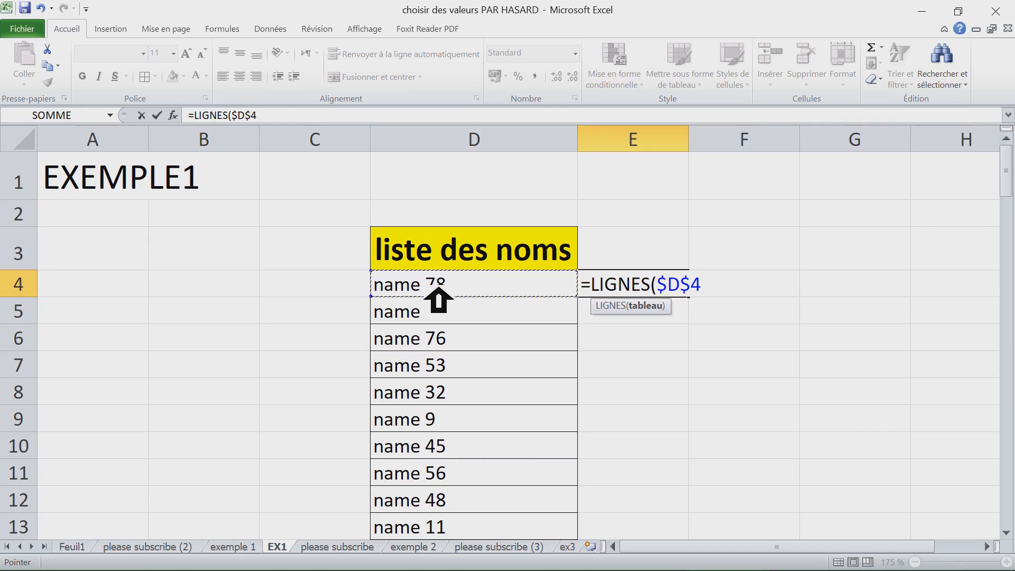
text(:)
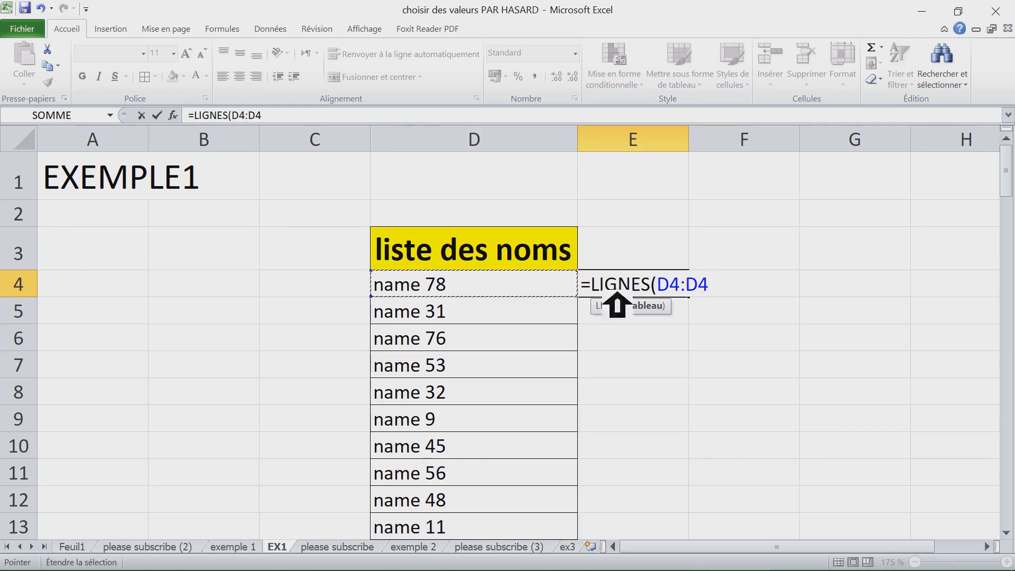
click(686, 288)
click(681, 288)
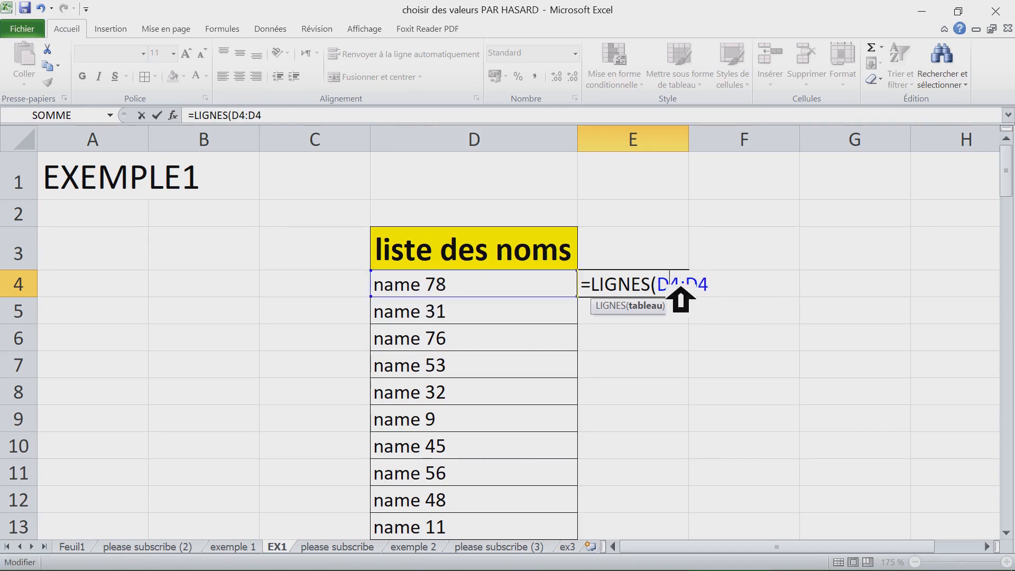
key(F4)
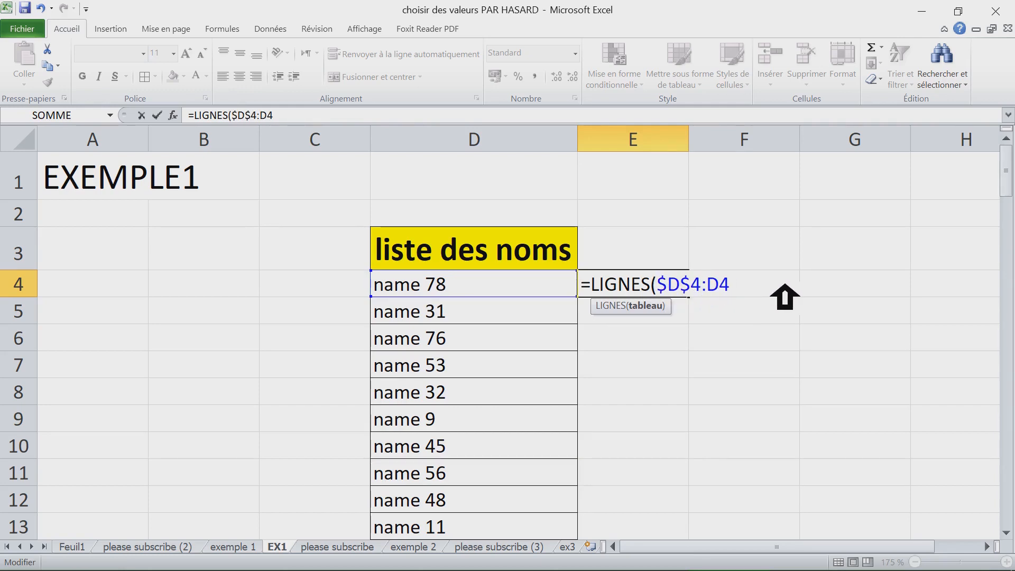
key(Return)
- Fill the LIGNES formula down column E alongside the whole name list
click(686, 292)
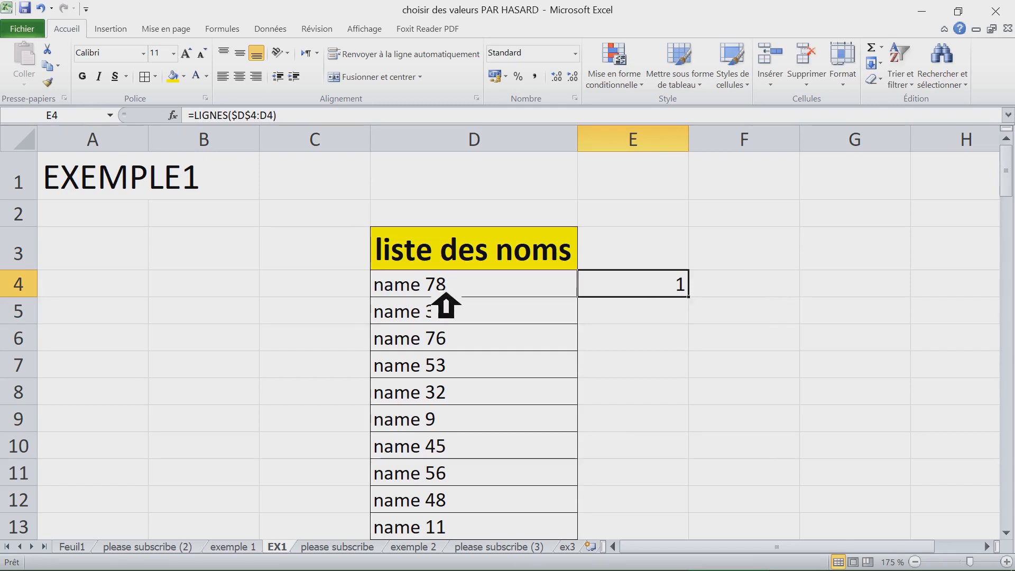
click(427, 292)
drag(426, 293, 436, 423)
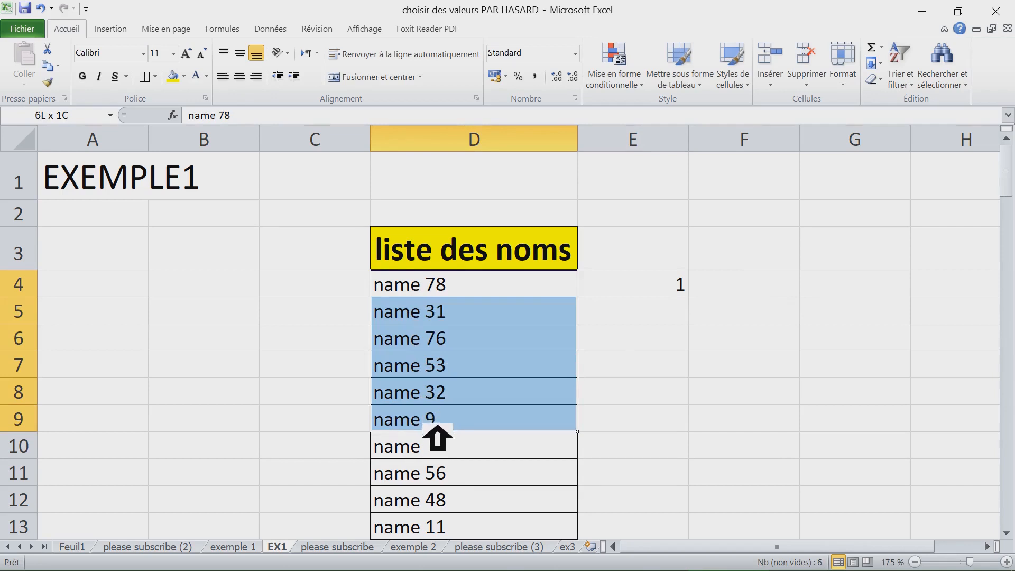
click(650, 290)
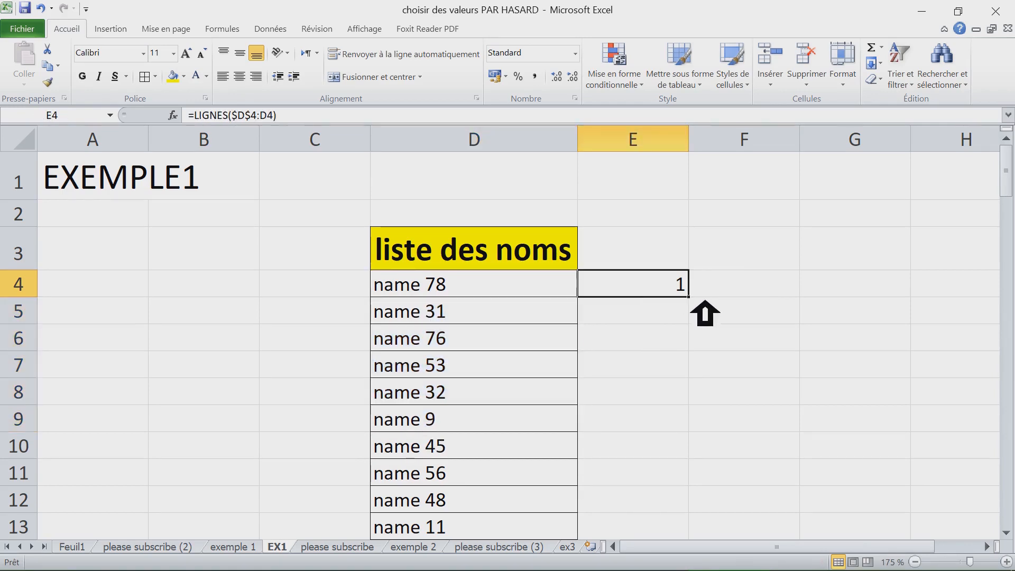
double_click(706, 311)
scroll(705, 313, down, 8)
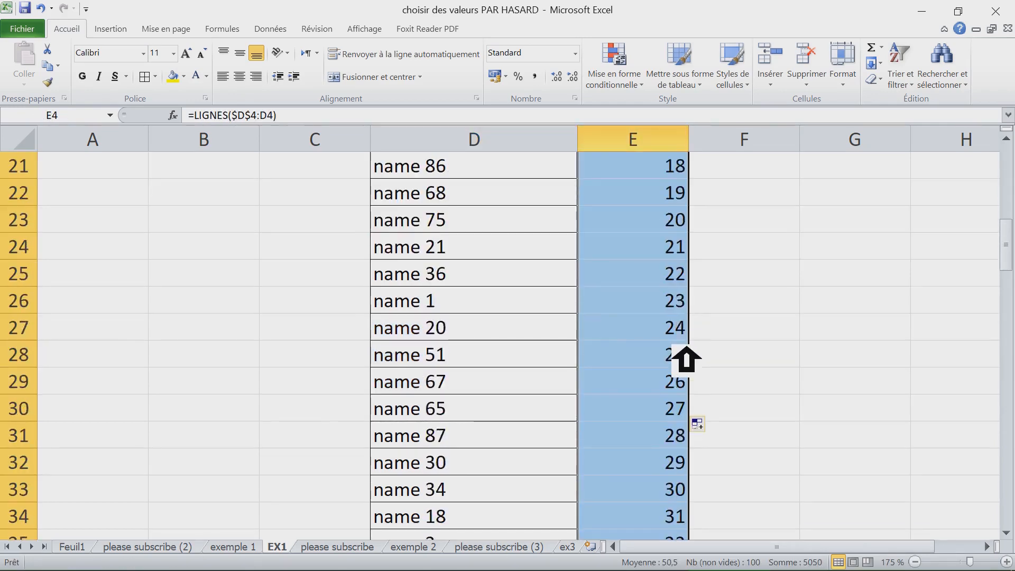
- Shade the names and numbers in rows 4 to 33 dark blue with white text
drag(688, 383, 471, 259)
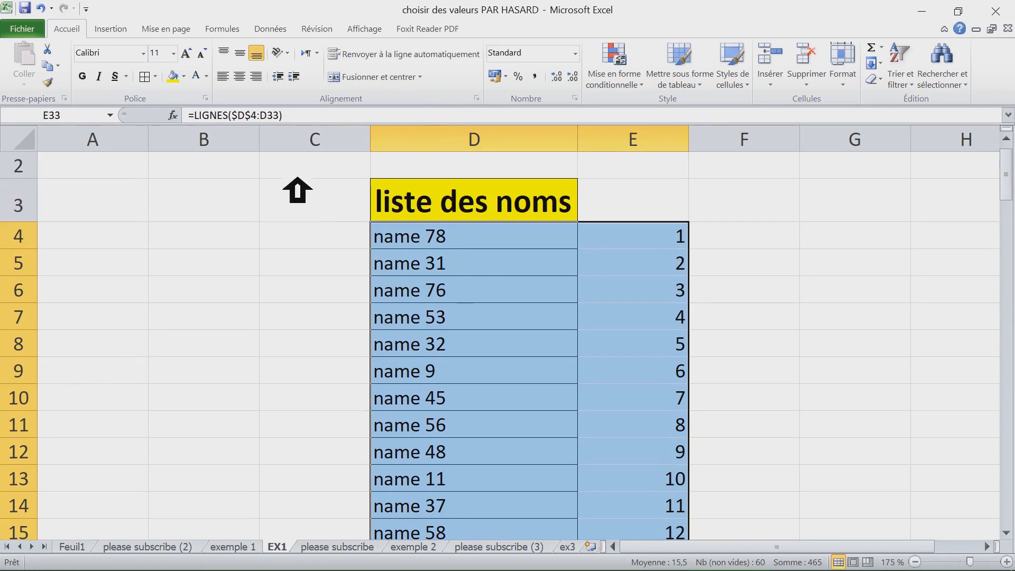
click(183, 76)
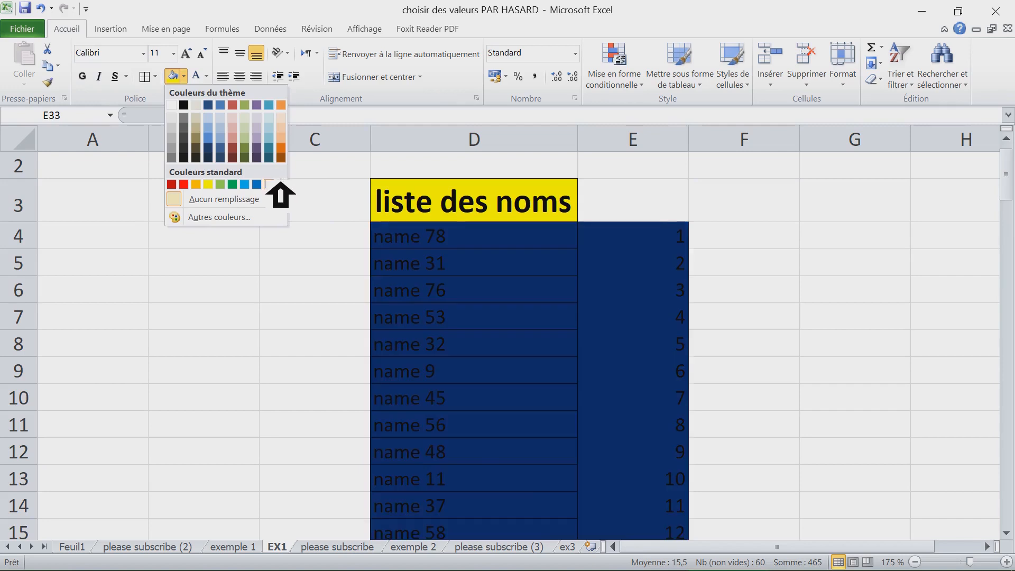
click(269, 184)
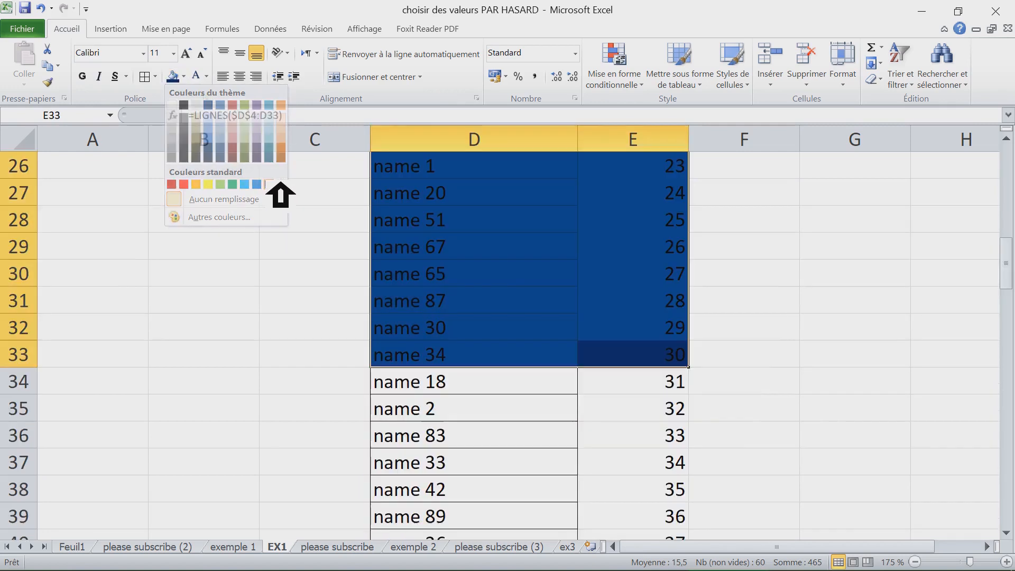
click(196, 75)
click(603, 308)
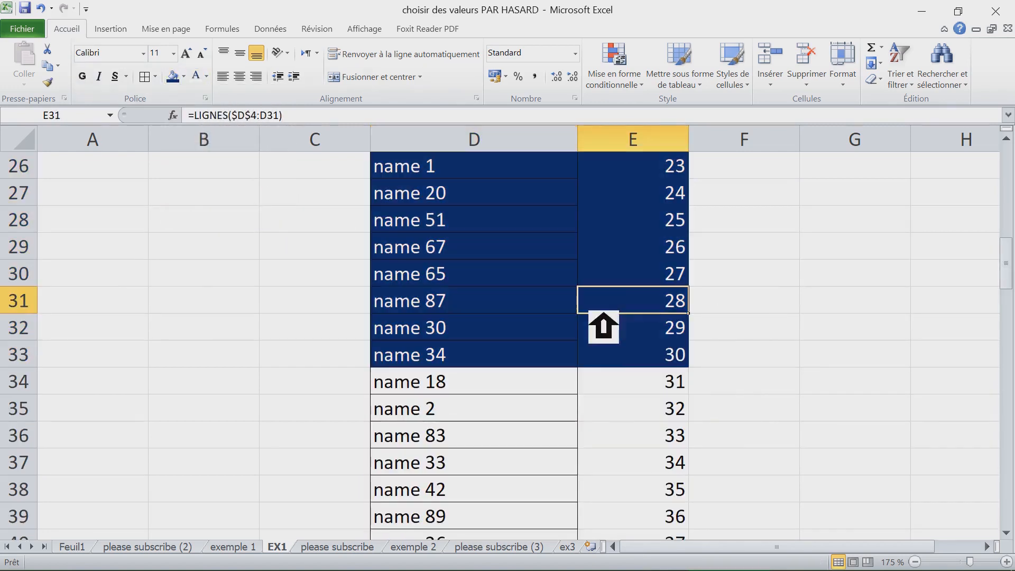
- Change the formula in E34 to =LIGNES($D$4:D34)-30
click(429, 357)
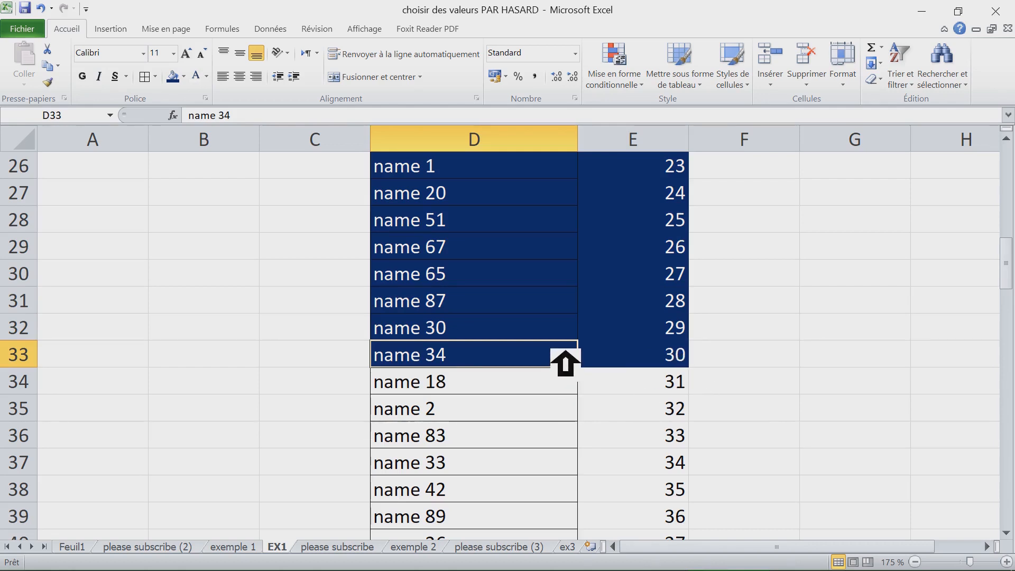
scroll(562, 358, down, 1)
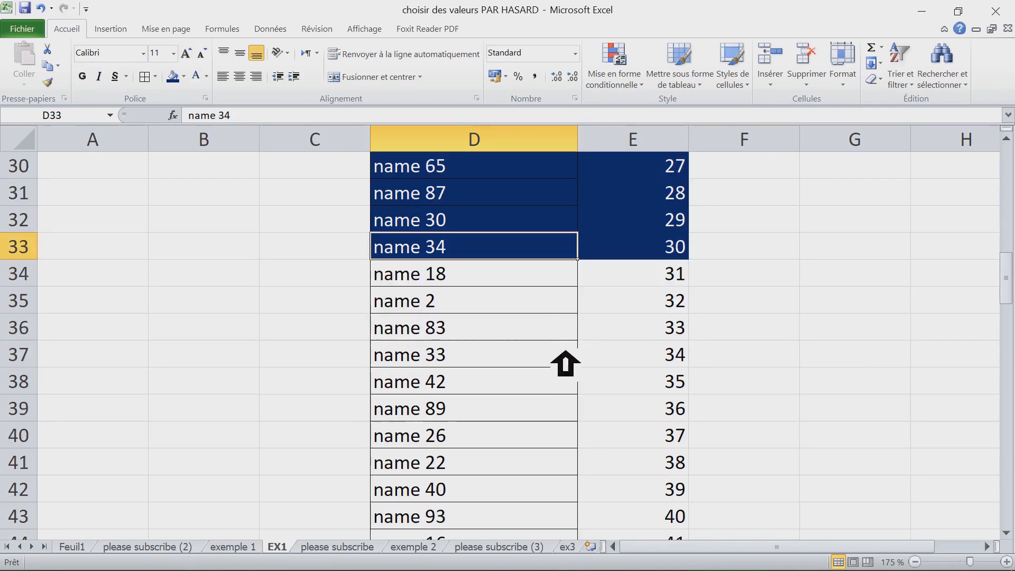
click(684, 278)
drag(481, 290, 675, 284)
click(676, 288)
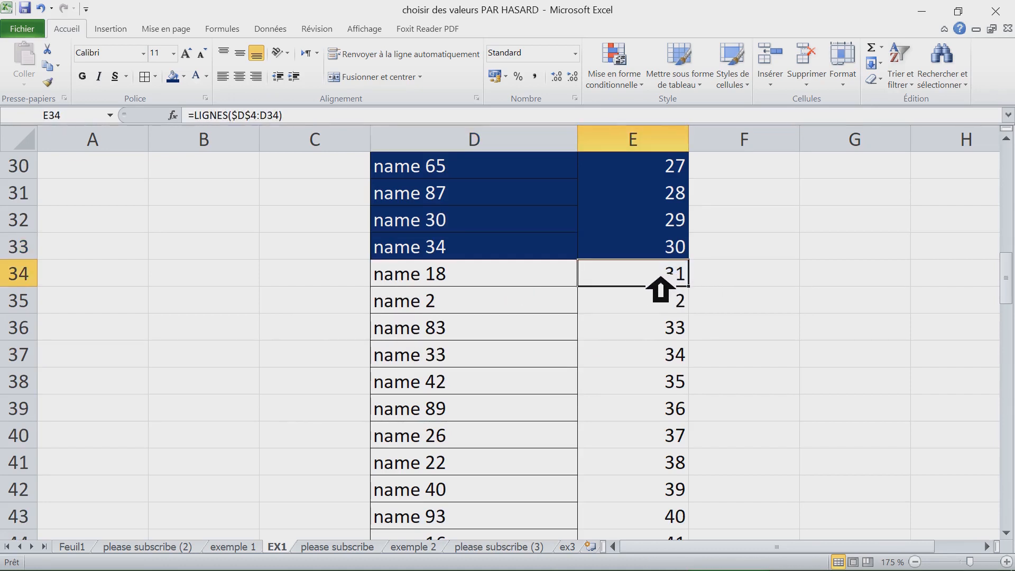
click(726, 277)
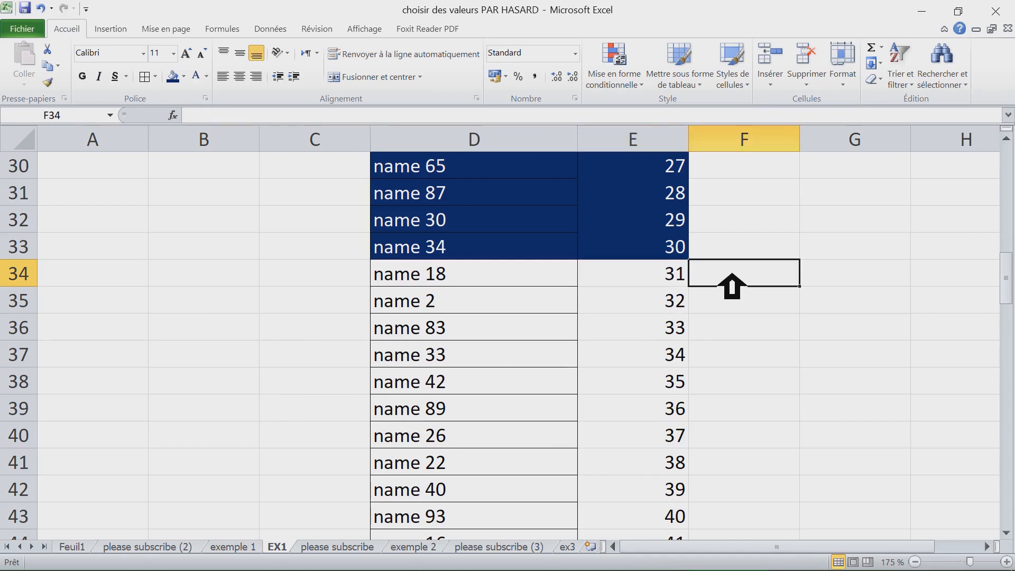
click(687, 281)
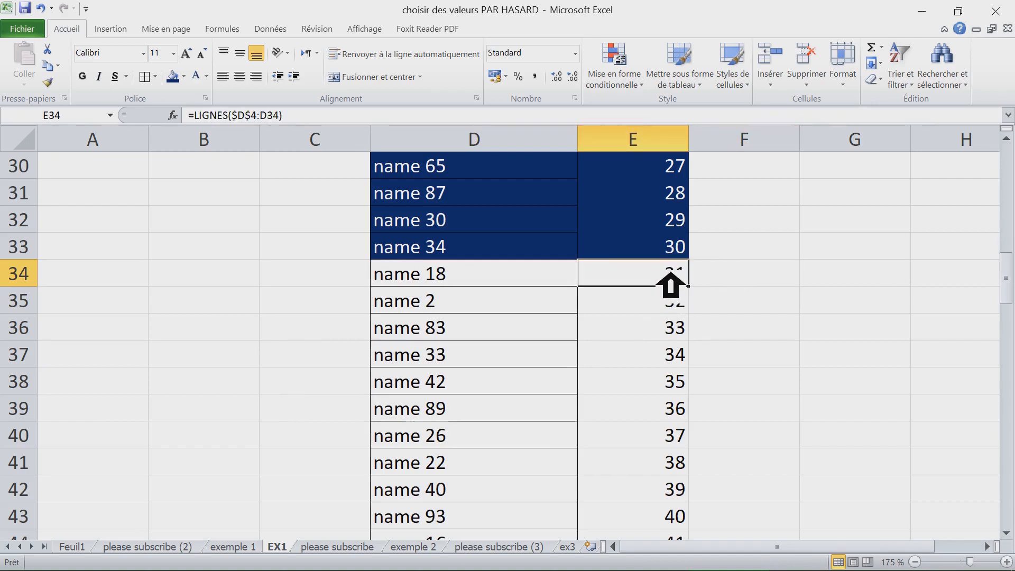
double_click(668, 285)
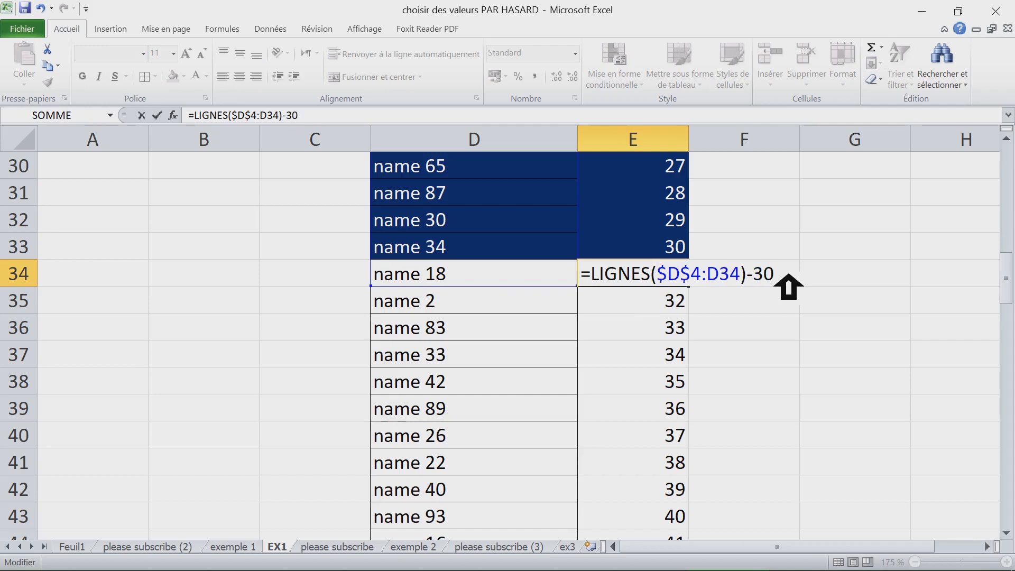
key(Return)
- Fill the E34 formula down to the end of the list
click(680, 279)
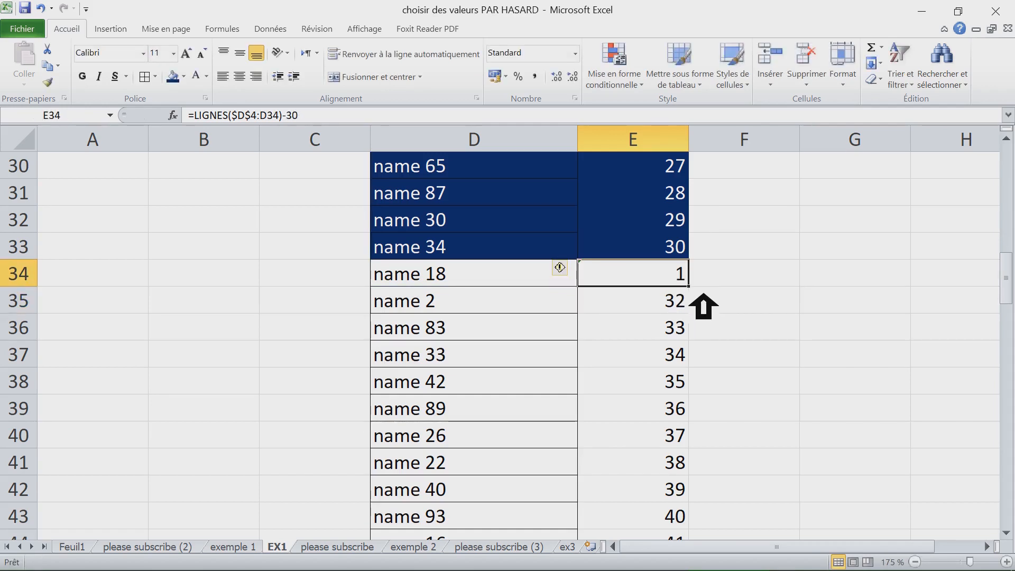
key(ctrl+shift+Down)
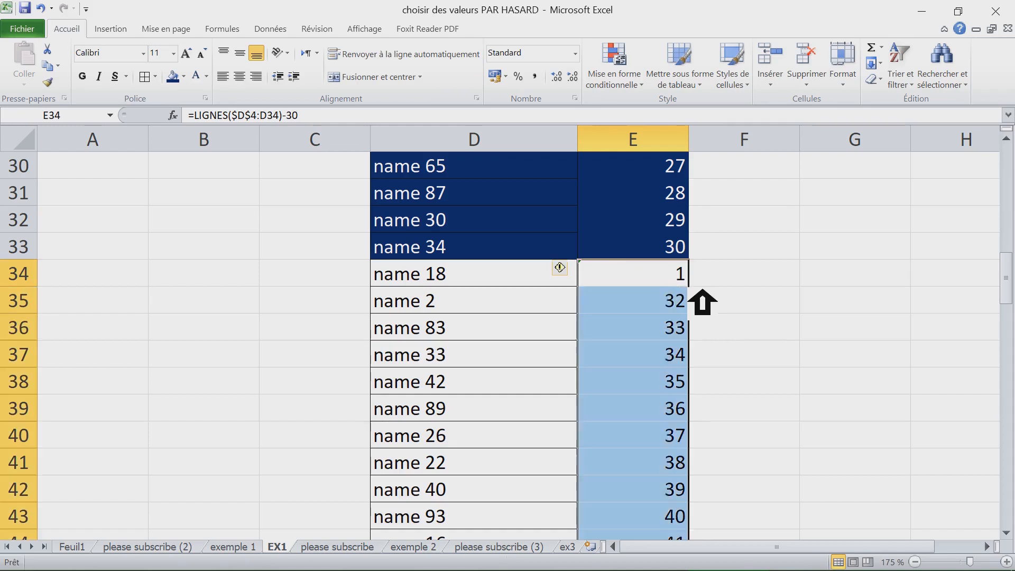
key(ctrl+d)
scroll(702, 303, down, 7)
scroll(702, 303, down, 3)
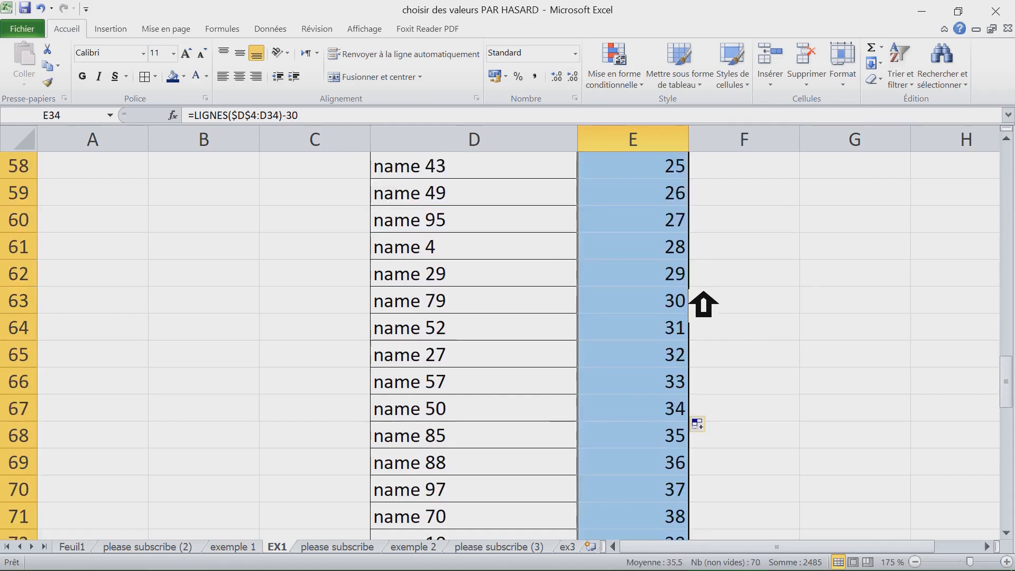
- Fill the names and numbers in rows 34 to 63 with red
click(657, 312)
drag(657, 319, 494, 478)
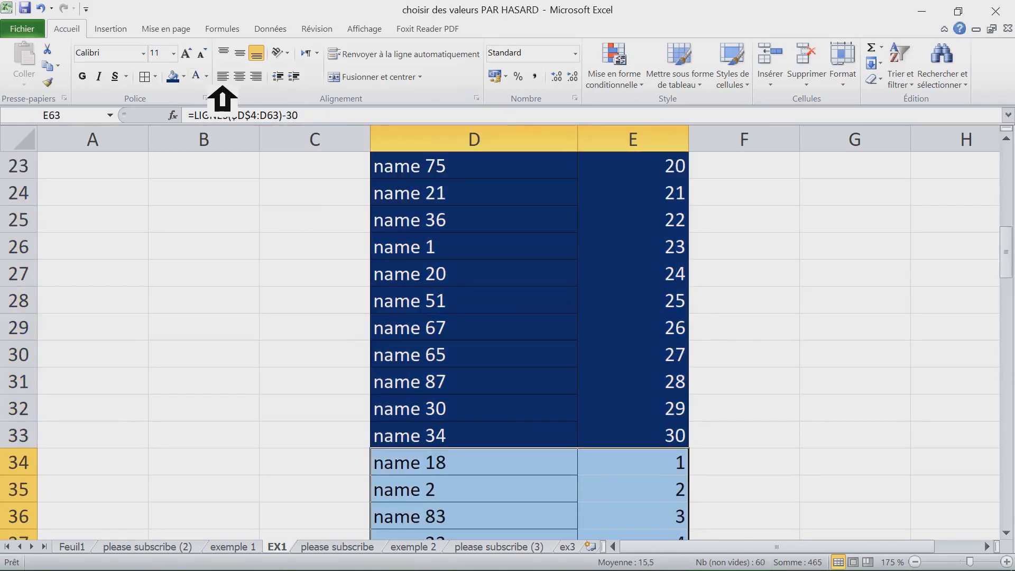
click(184, 77)
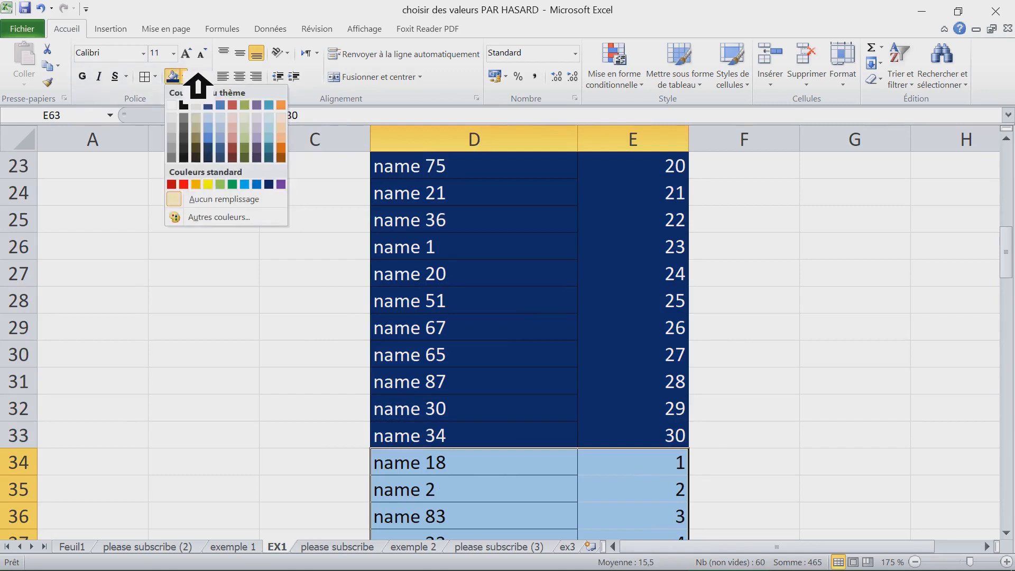
click(184, 184)
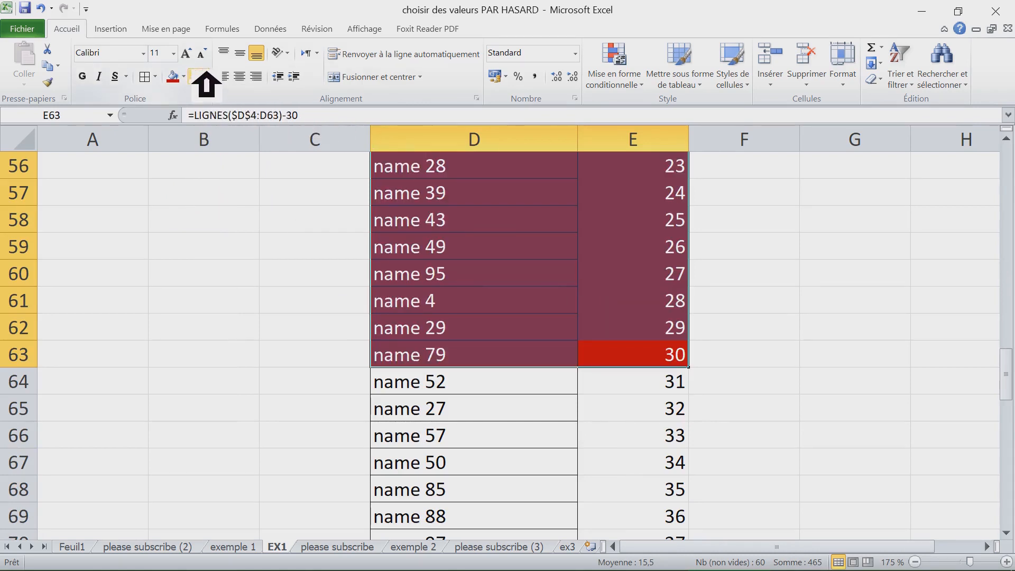
click(796, 327)
click(655, 329)
- Change the formula in E64 to =LIGNES($D$4:D64)-60
scroll(655, 349, up, 5)
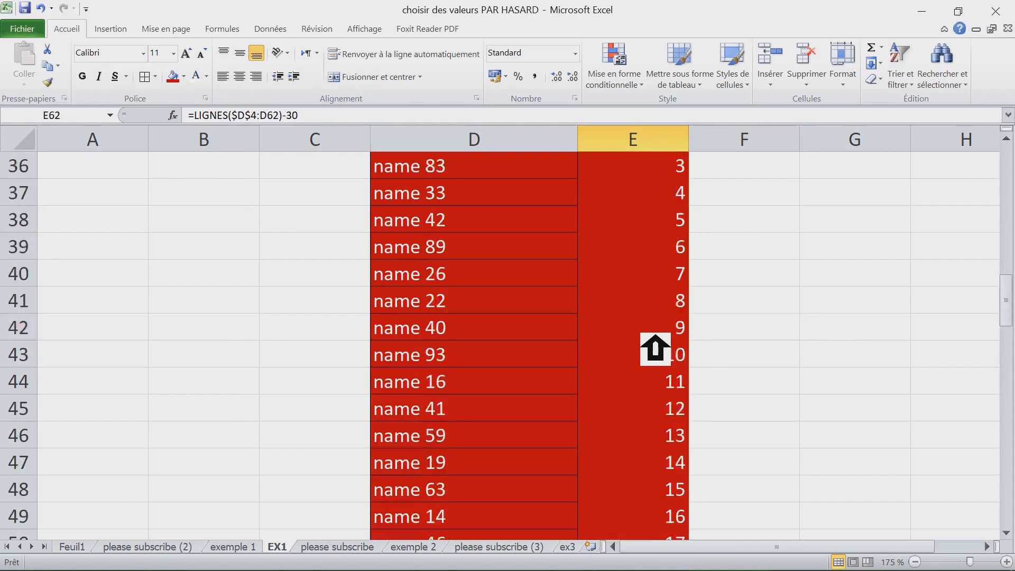
scroll(655, 349, up, 12)
scroll(608, 217, down, 8)
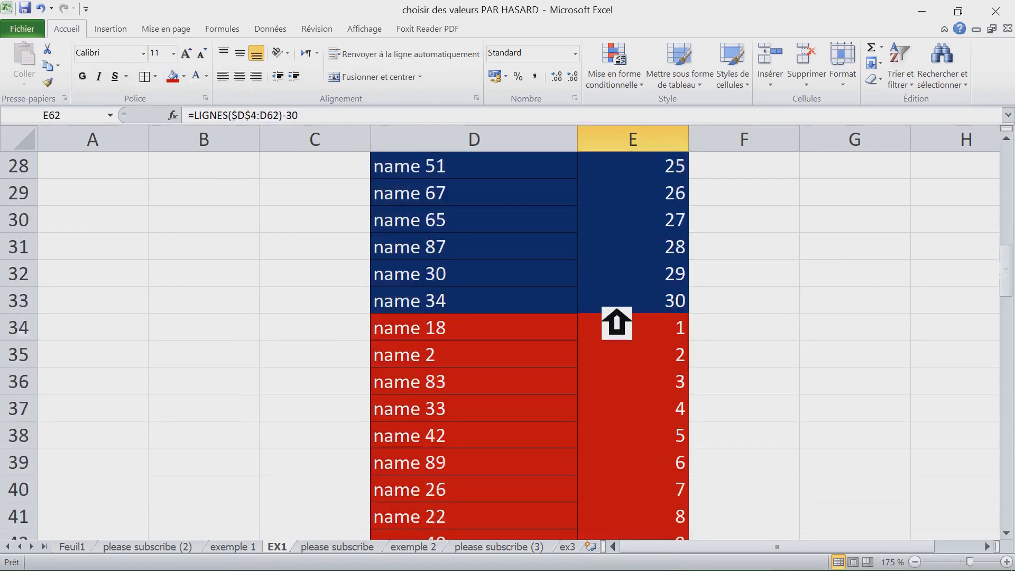
scroll(616, 323, down, 1)
scroll(613, 325, down, 8)
scroll(617, 324, up, 2)
scroll(529, 338, down, 1)
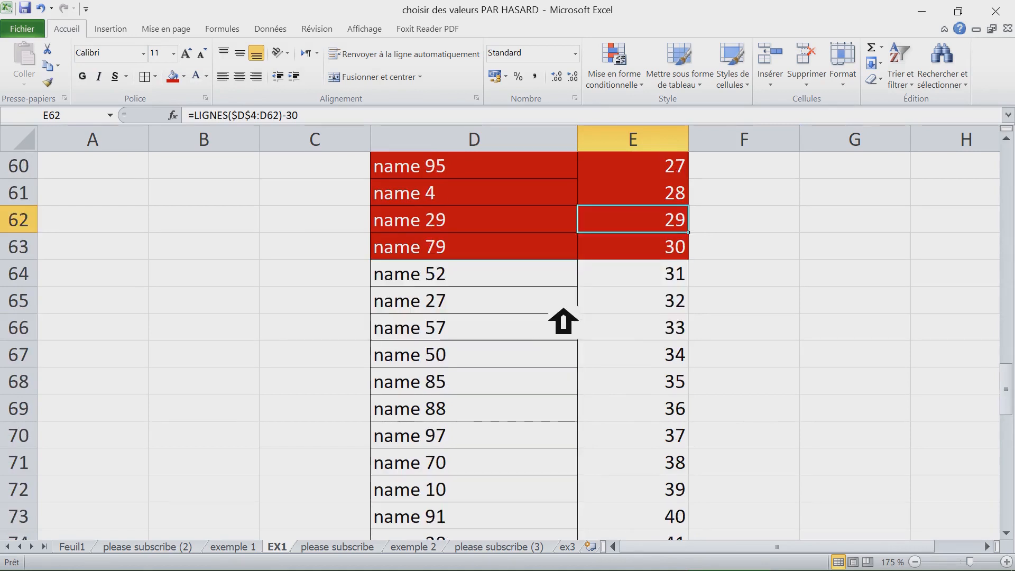
click(681, 283)
double_click(679, 283)
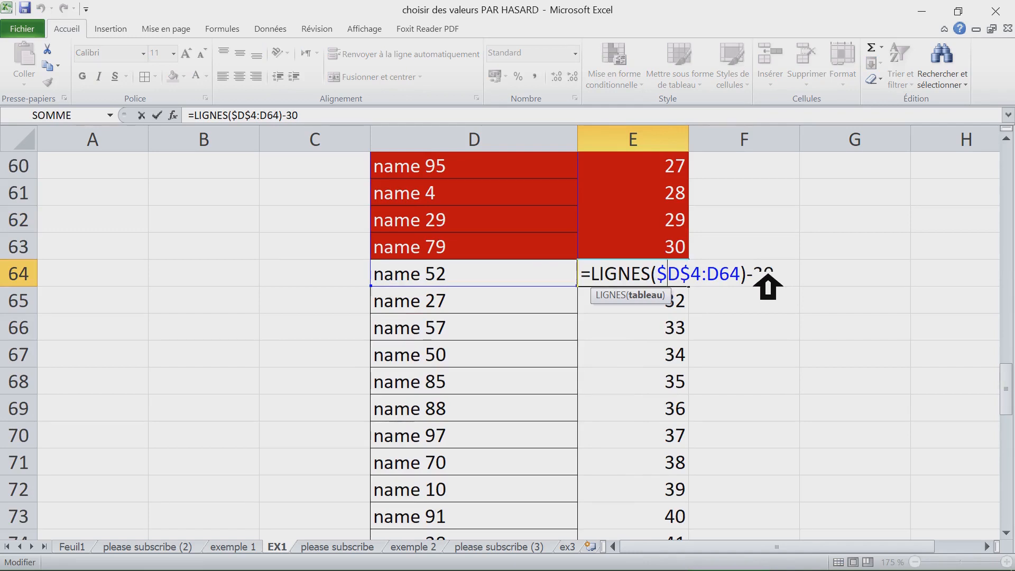
key(Return)
click(680, 283)
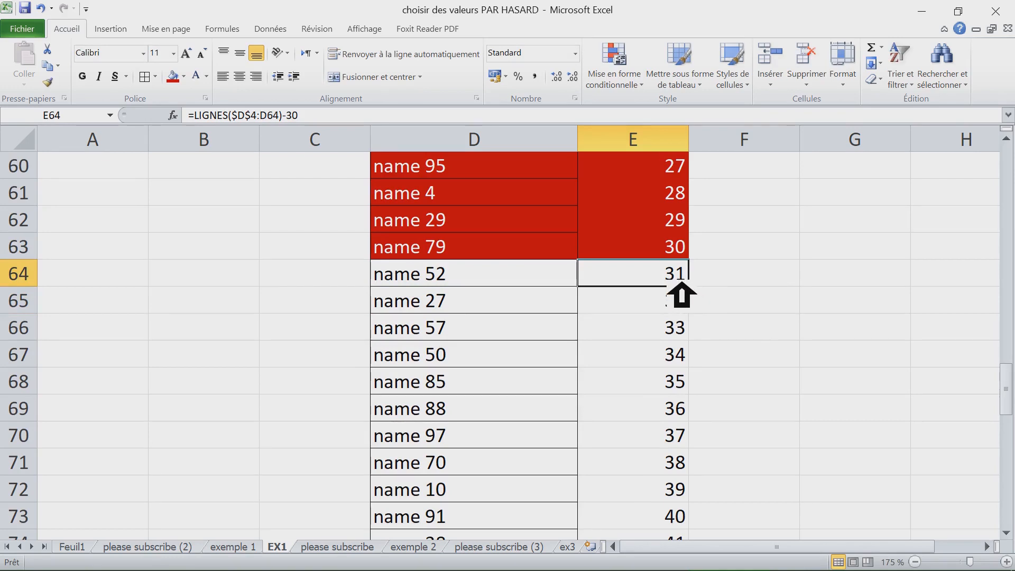
double_click(683, 283)
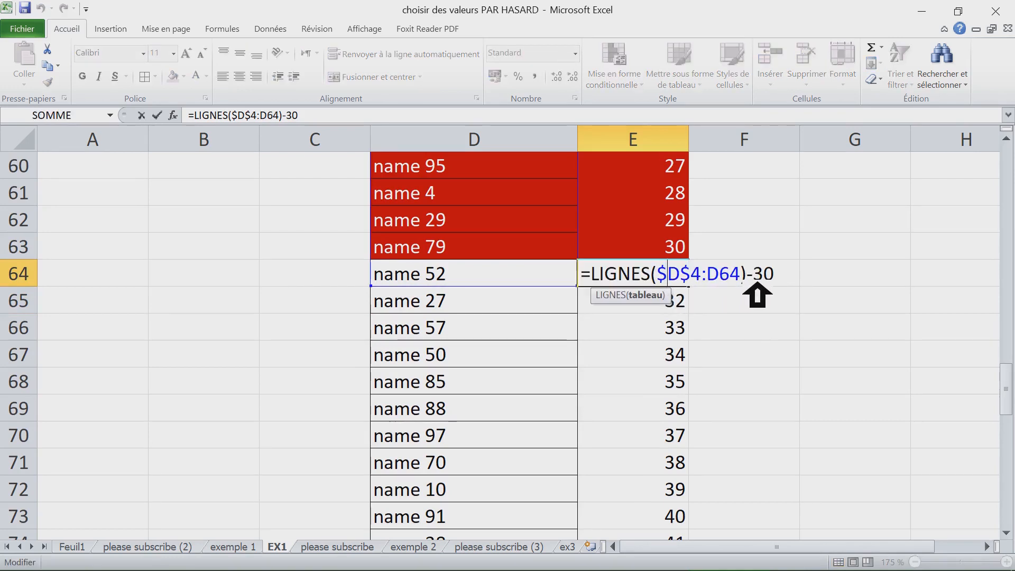
drag(753, 279, 798, 279)
text(6)
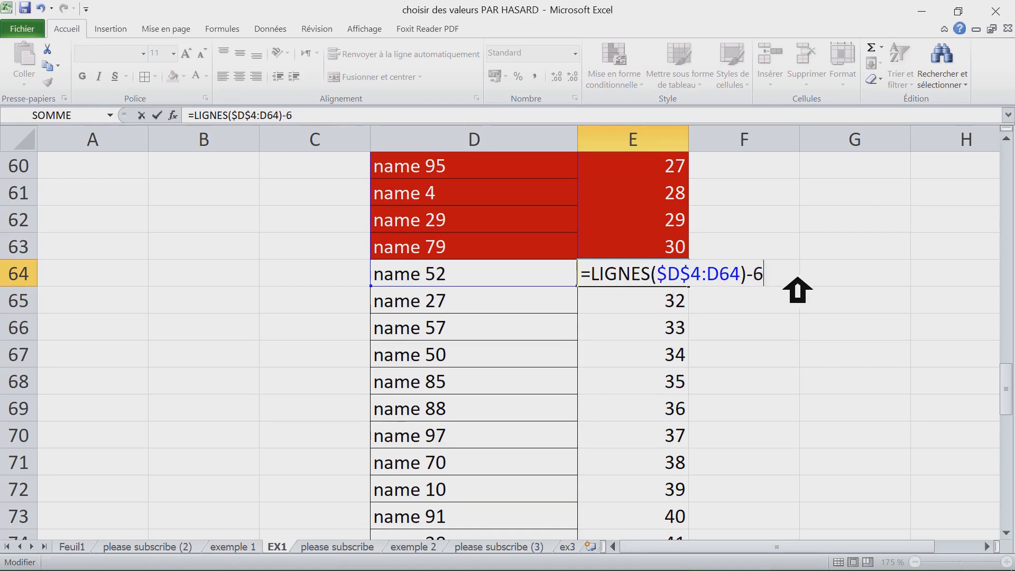
text(0)
key(Return)
- Fill the E64 formula down to the last name in row 103
click(683, 272)
drag(705, 289, 740, 323)
scroll(740, 335, up, 1)
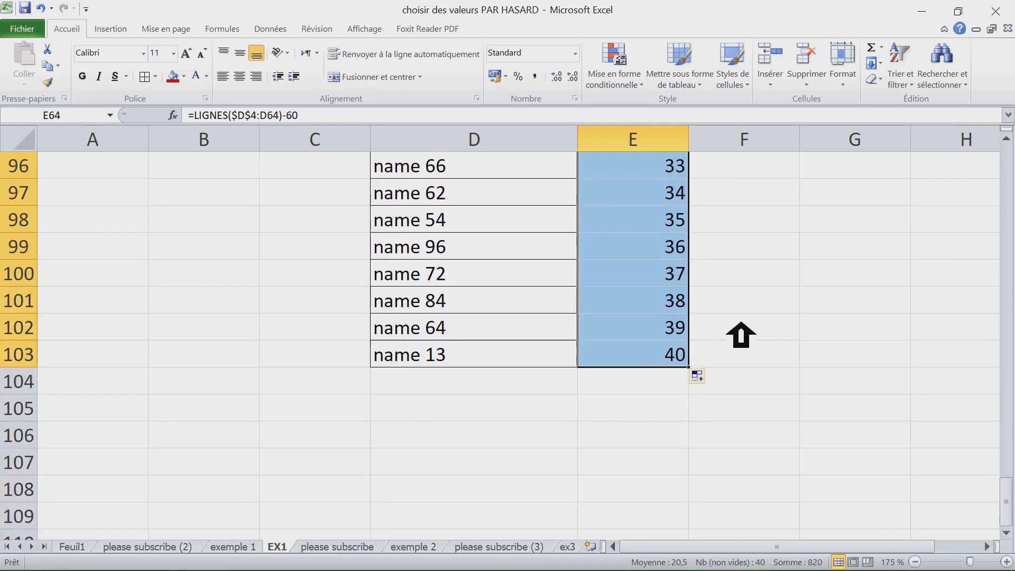
- Fill the names and numbers in rows 64 to 93 with green
scroll(741, 336, up, 3)
drag(682, 304, 475, 297)
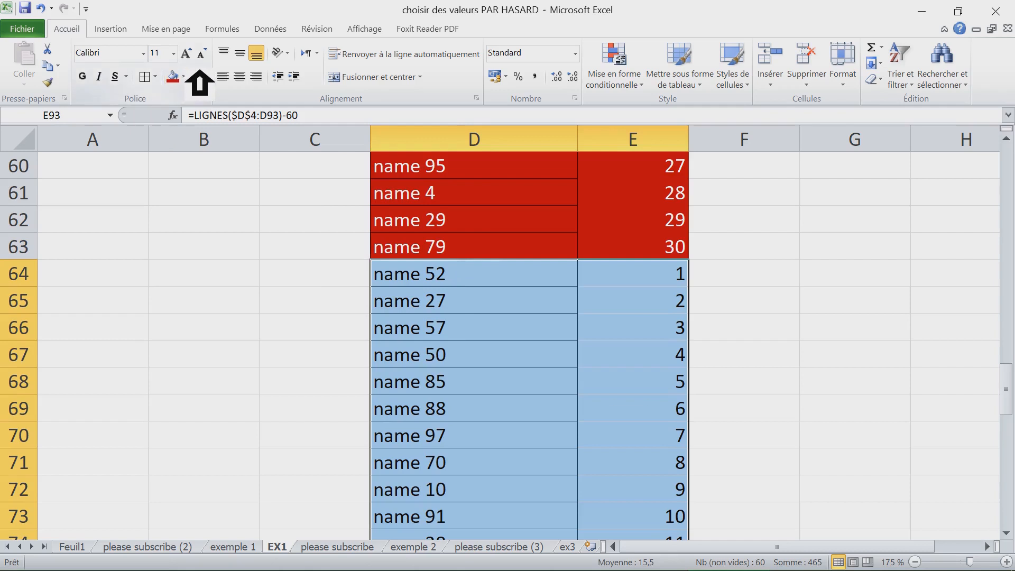
click(183, 77)
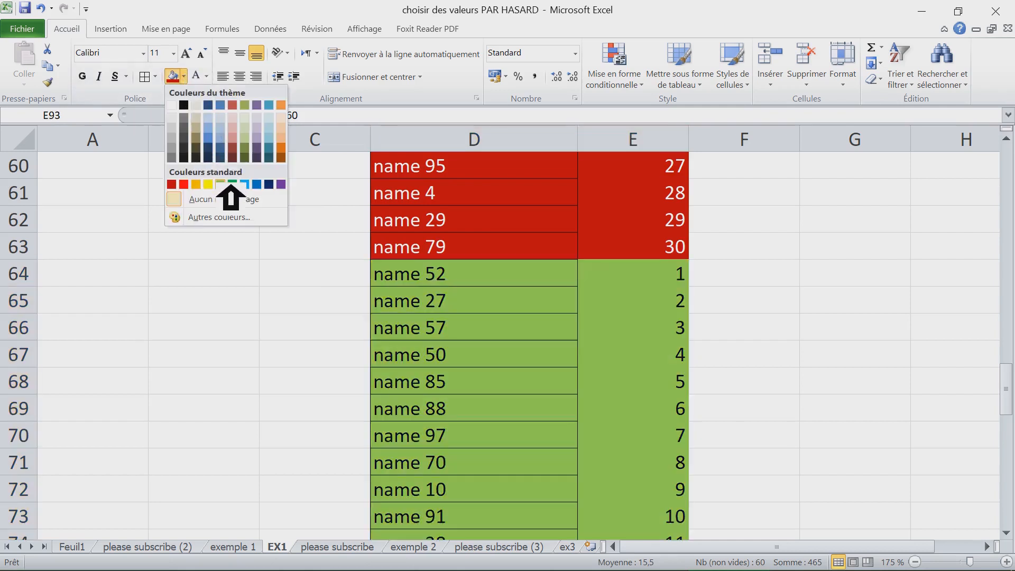
click(232, 185)
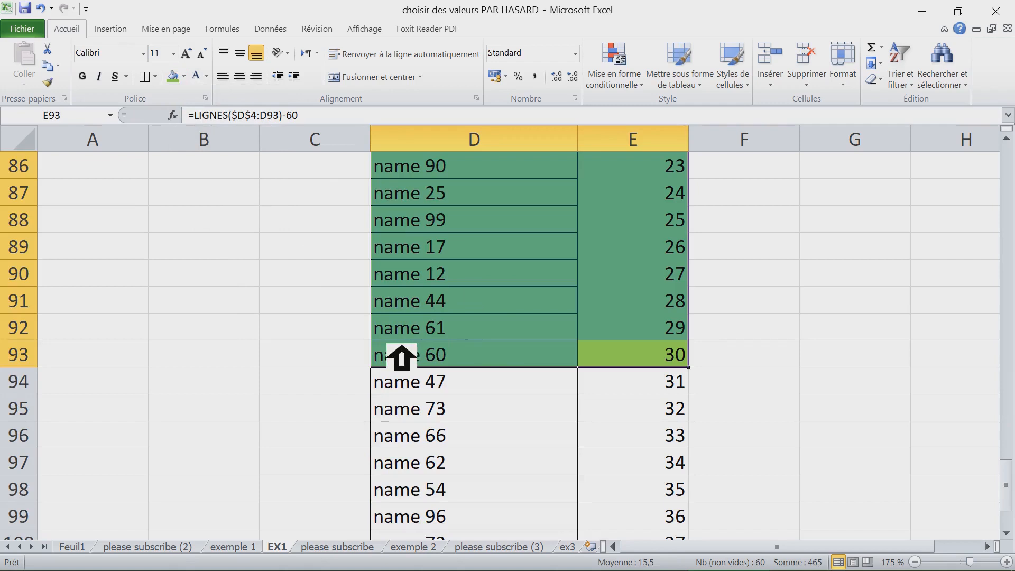
- Switch to the please subscribe sheet
click(353, 353)
scroll(353, 362, up, 20)
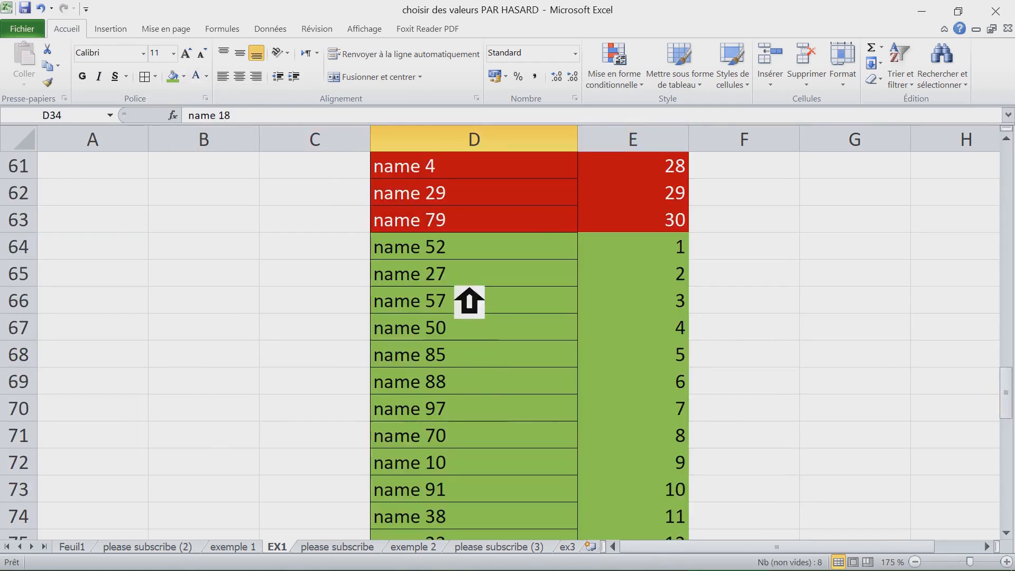
click(353, 550)
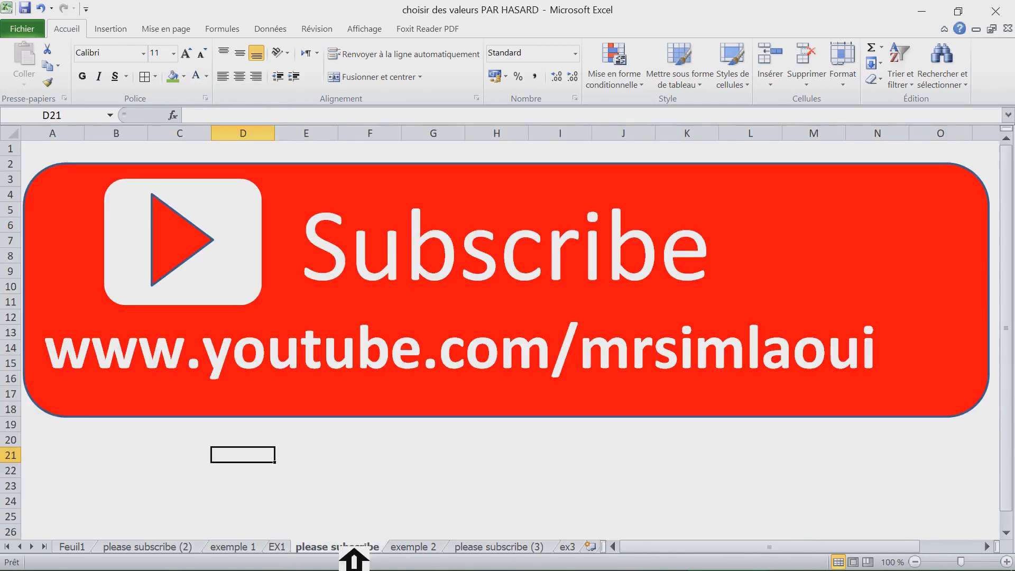